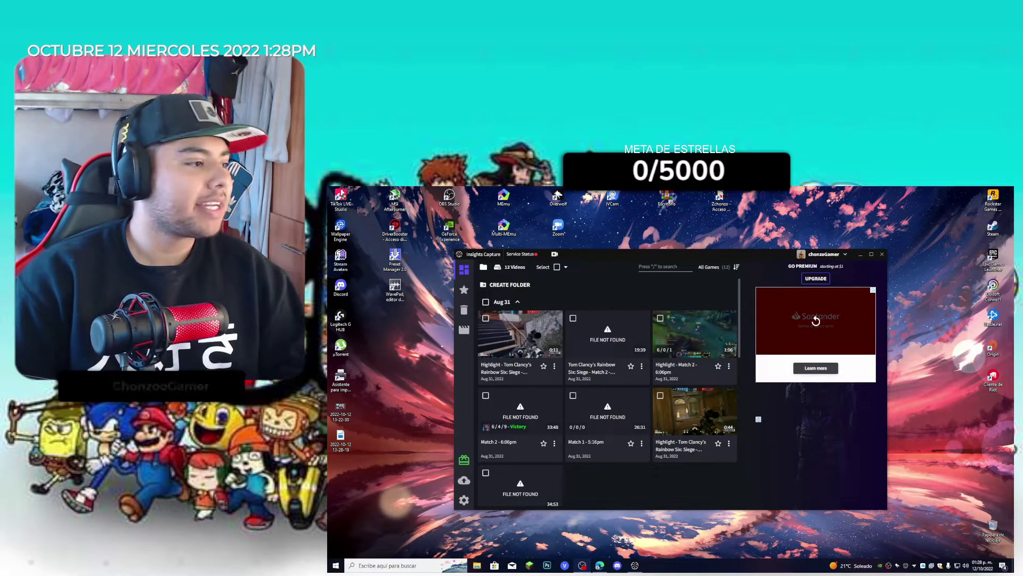
Open Overwolf from the desktop, browse its store's top games and featured apps, and close it.
left_click_drag(582, 255, 604, 268)
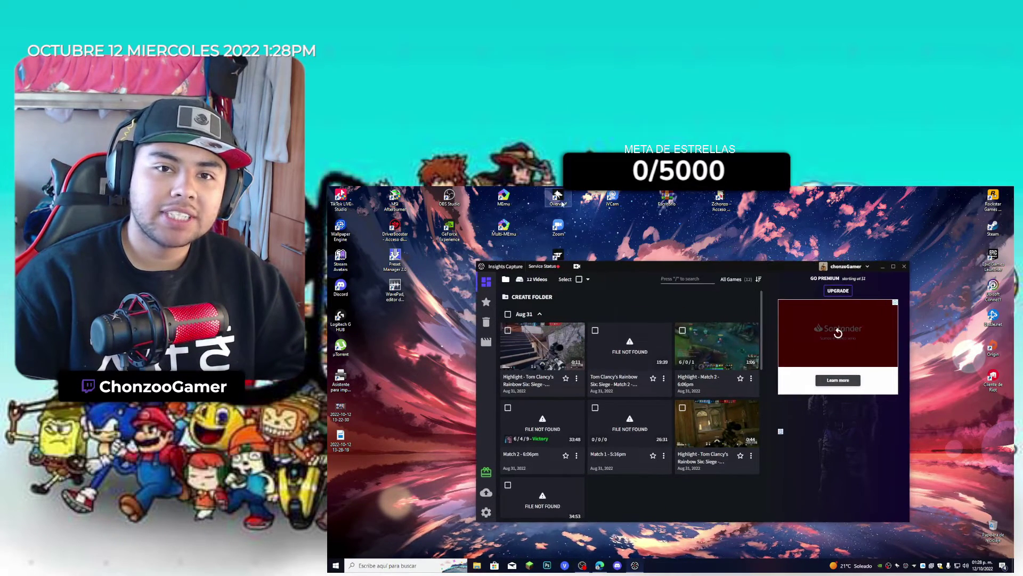
double_click(563, 203)
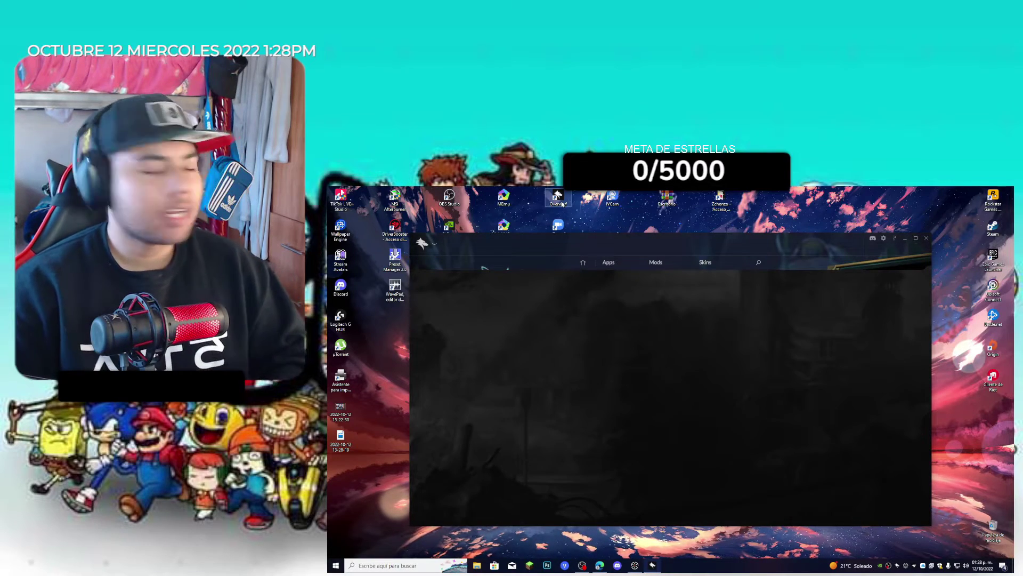
scroll(594, 435, "down", 3)
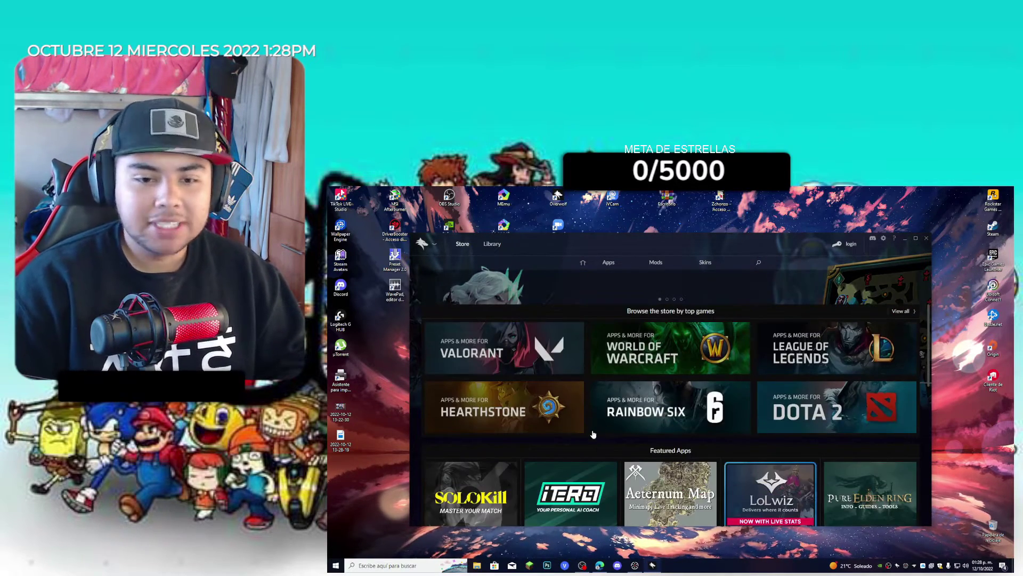
scroll(534, 379, "down", 1)
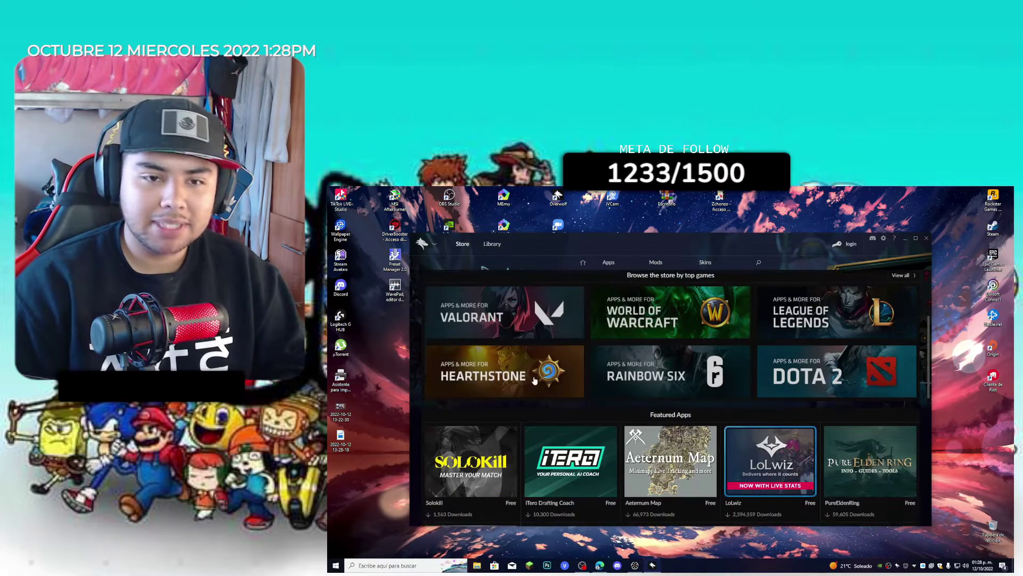
scroll(534, 380, "up", 2)
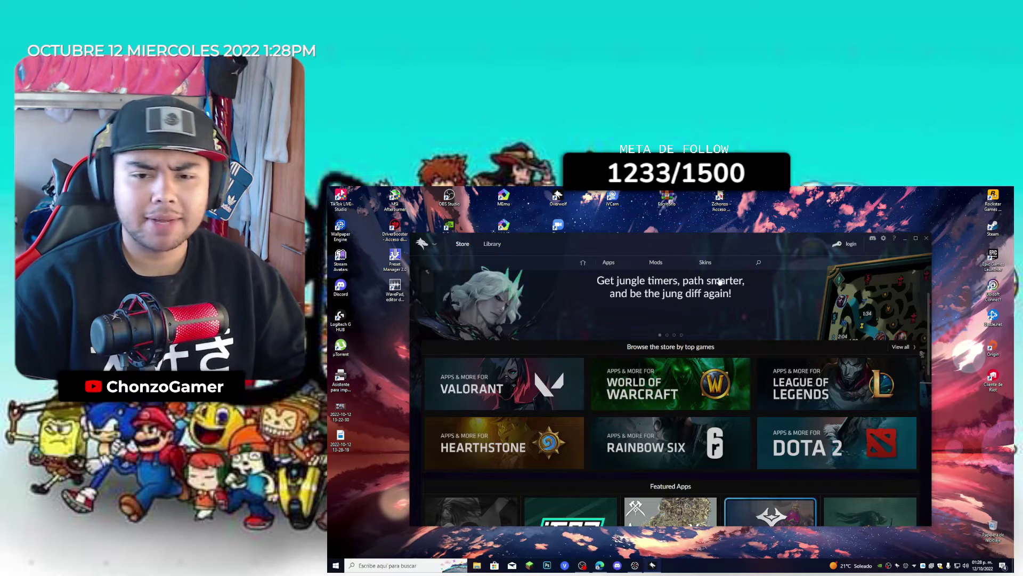
scroll(544, 377, "down", 1)
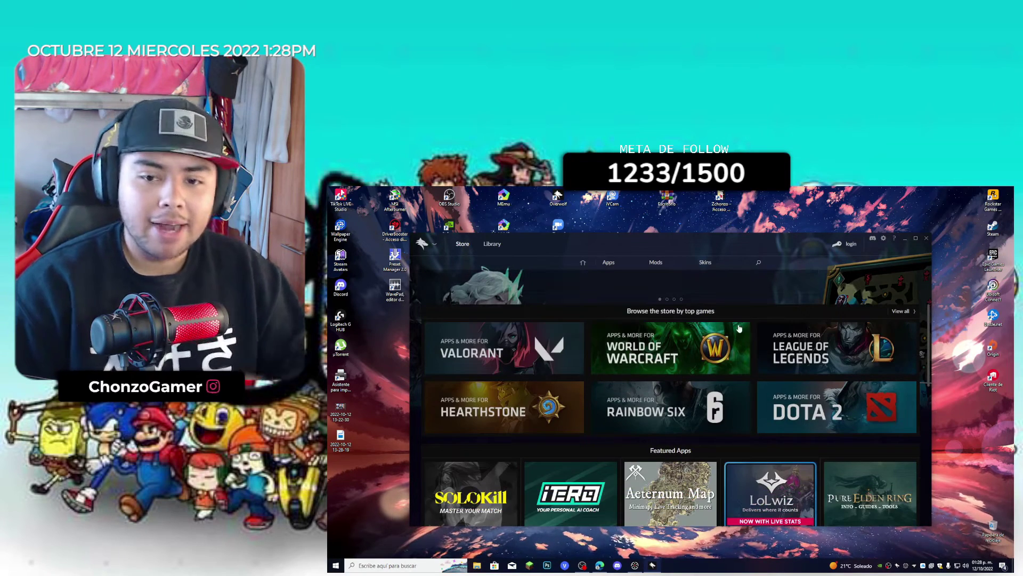
scroll(739, 342, "down", 1)
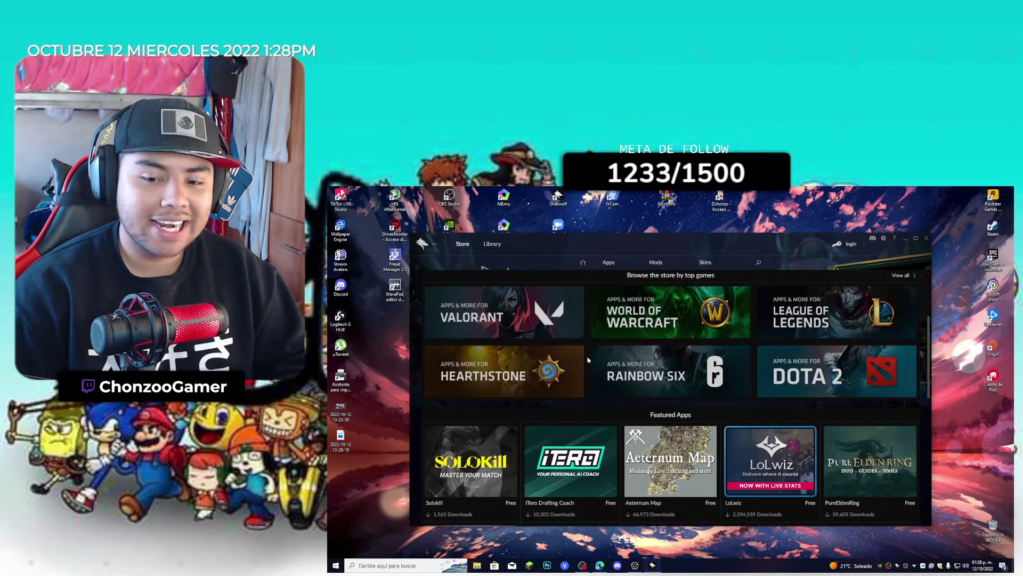
scroll(589, 360, "down", 10)
scroll(589, 360, "up", 10)
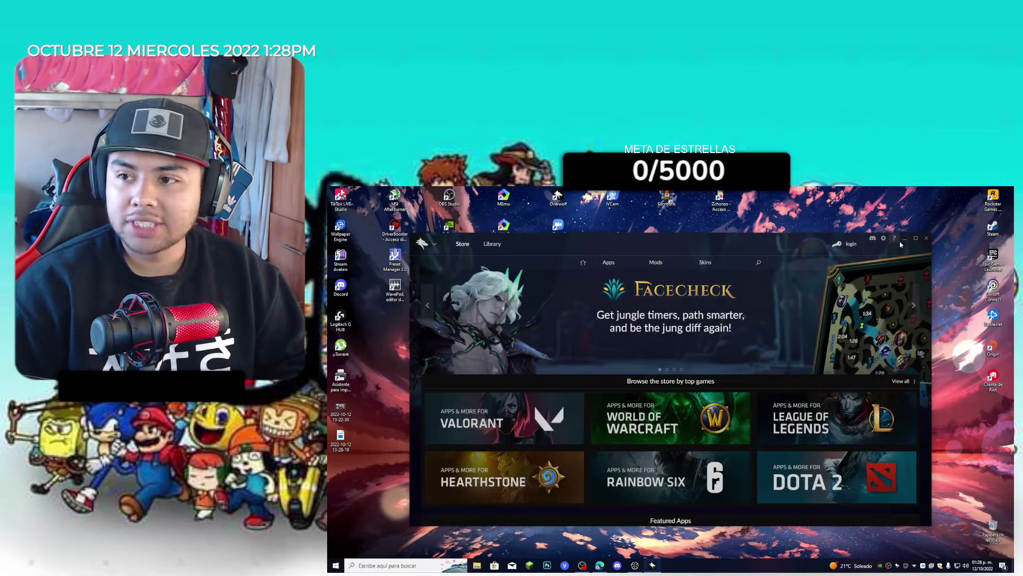
left_click(926, 238)
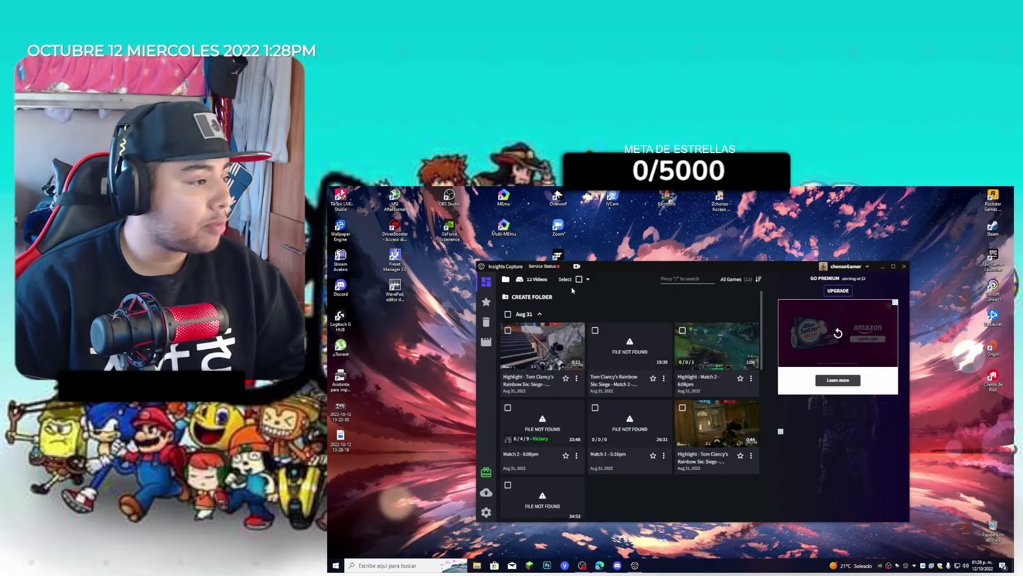
Maximize the Insights Capture window and play the first Aug 31 Rainbow Six Siege highlight, jumping to its first kill marker, and return to the library.
left_click(893, 266)
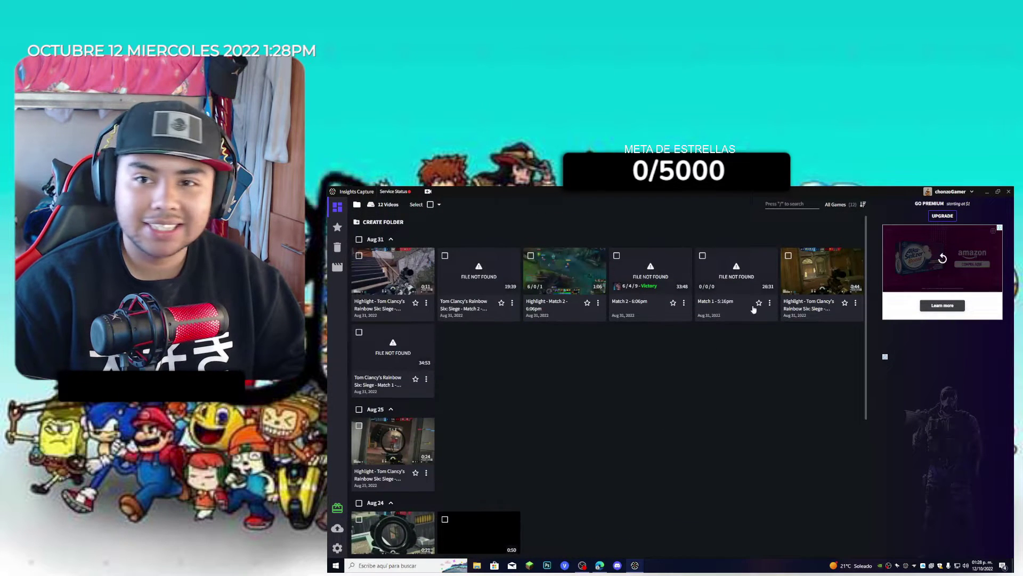
left_click(404, 278)
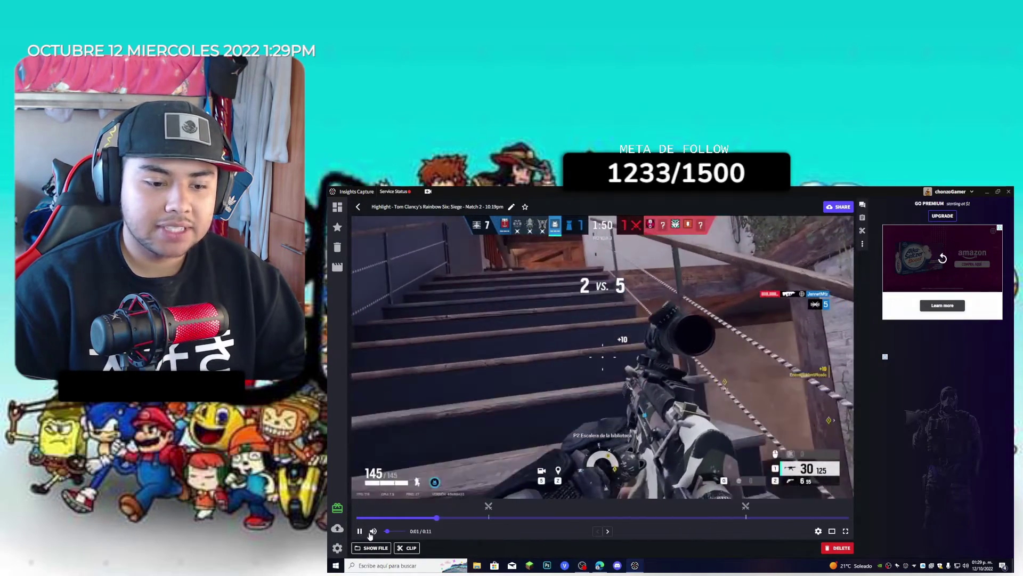
key("space")
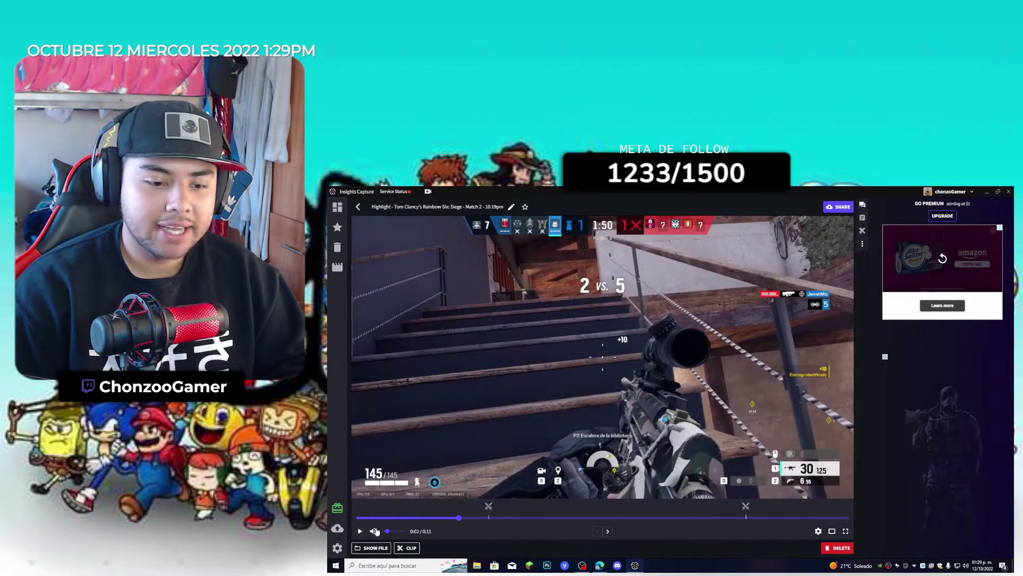
left_click(487, 509)
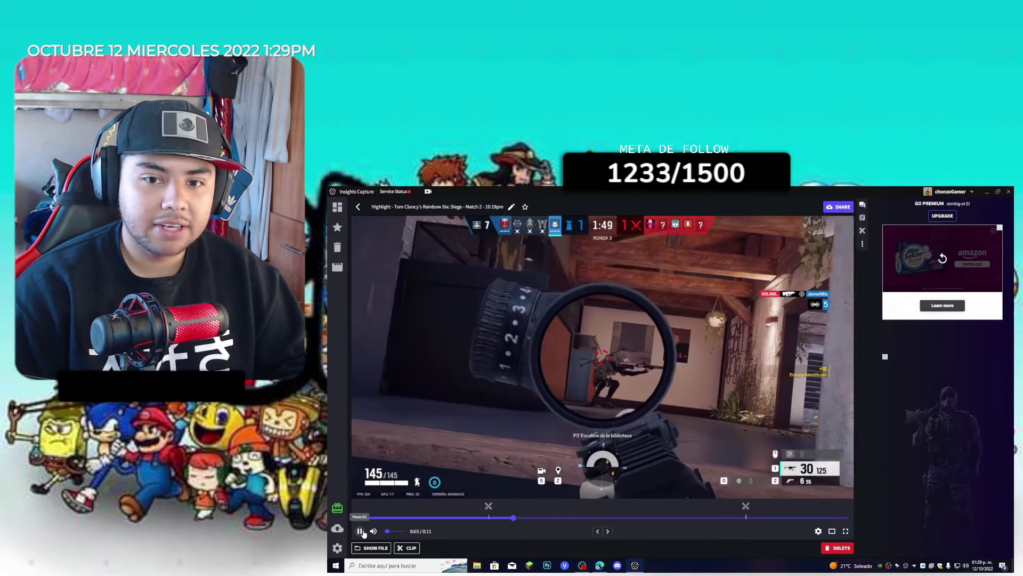
left_click(361, 531)
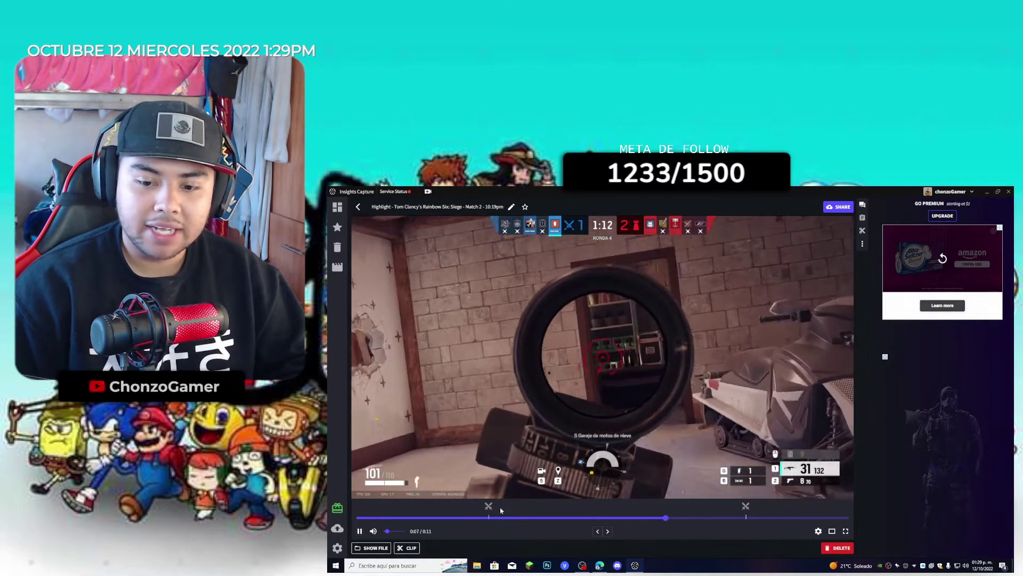
left_click(360, 531)
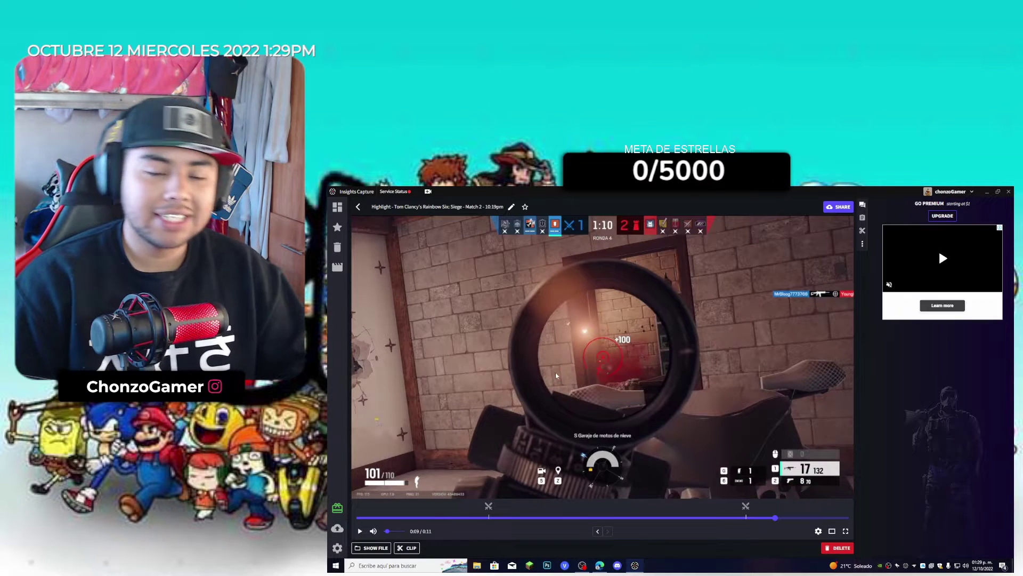
left_click(358, 207)
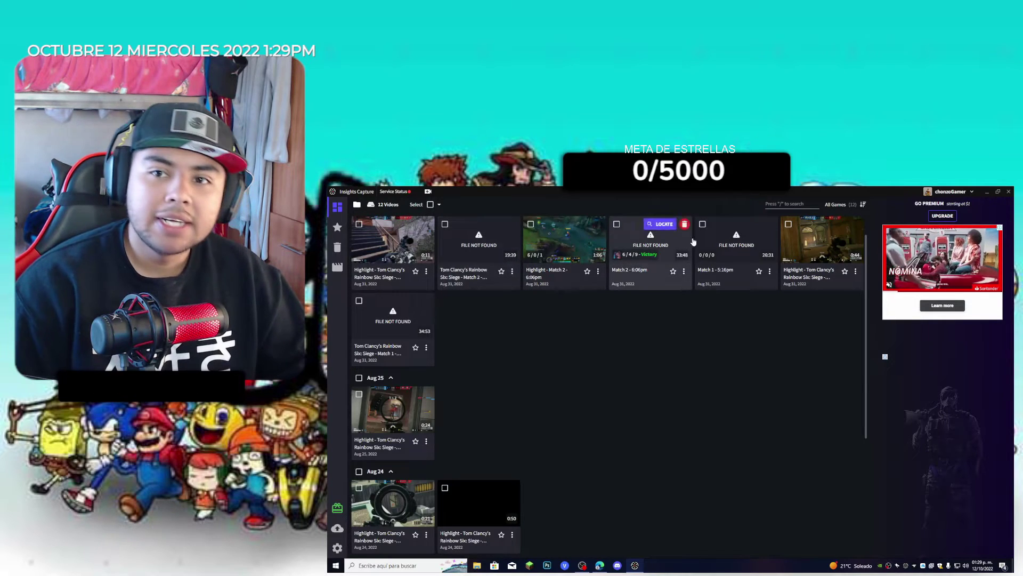
Play the "Highlight - Match 2 - 6:06pm" video, skip through its event markers, pause it and return to the library.
left_click(560, 260)
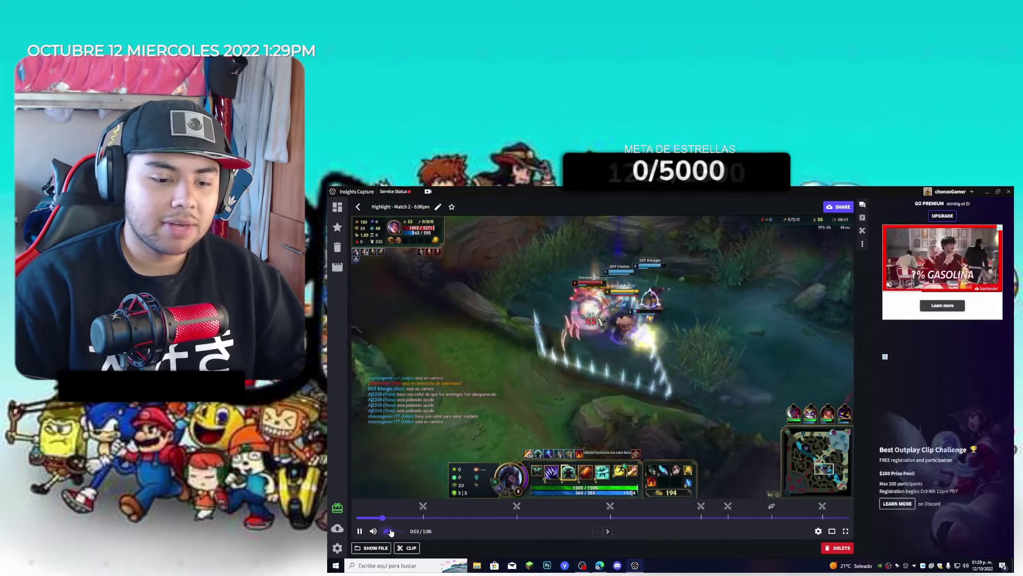
left_click(423, 518)
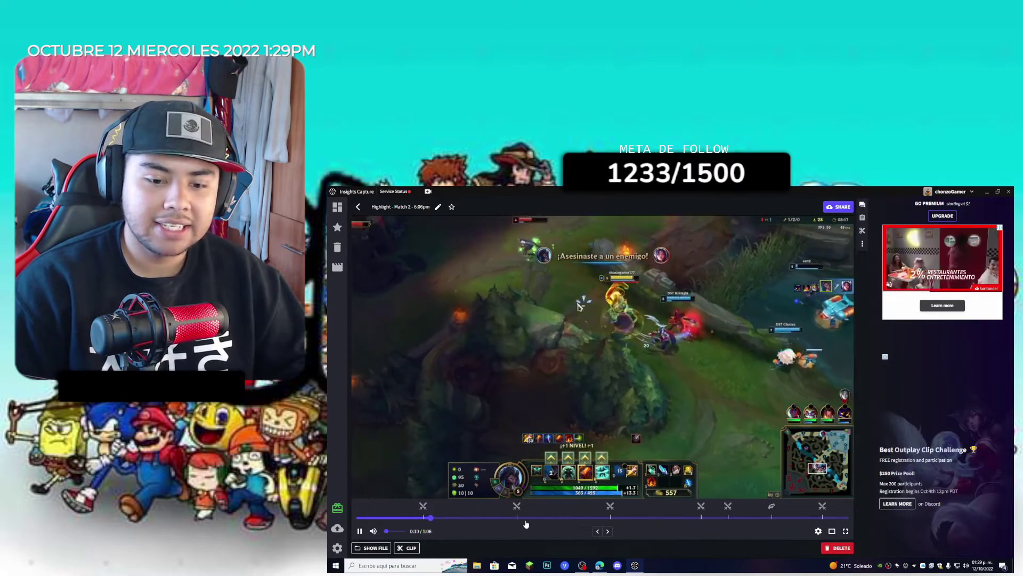
left_click(520, 518)
left_click(609, 517)
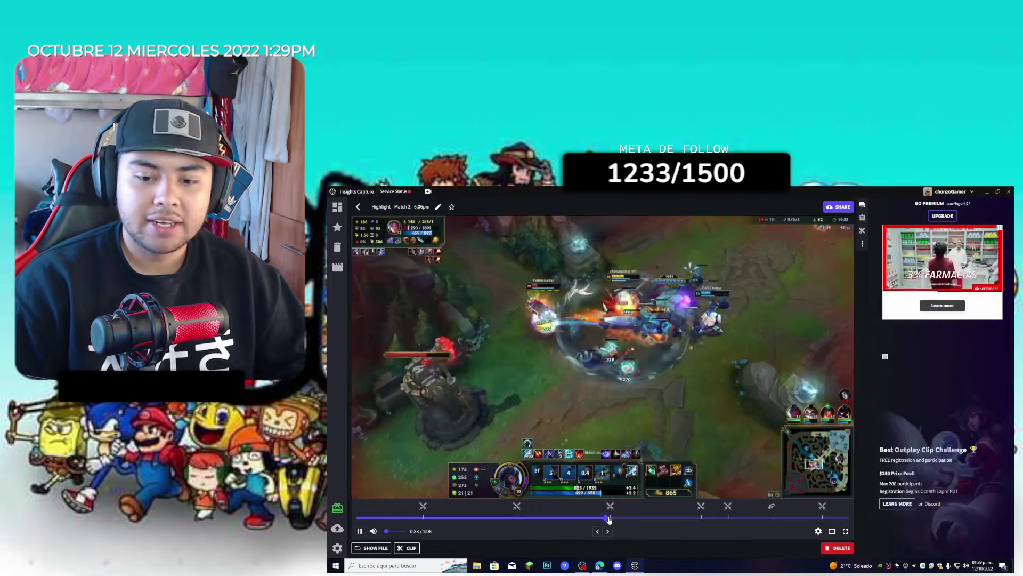
left_click(702, 518)
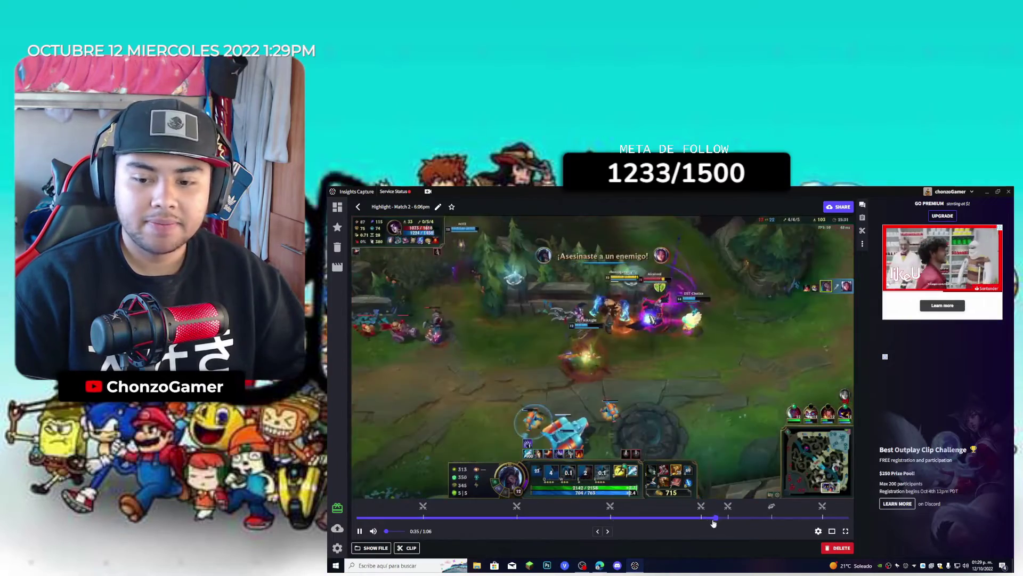
left_click(773, 518)
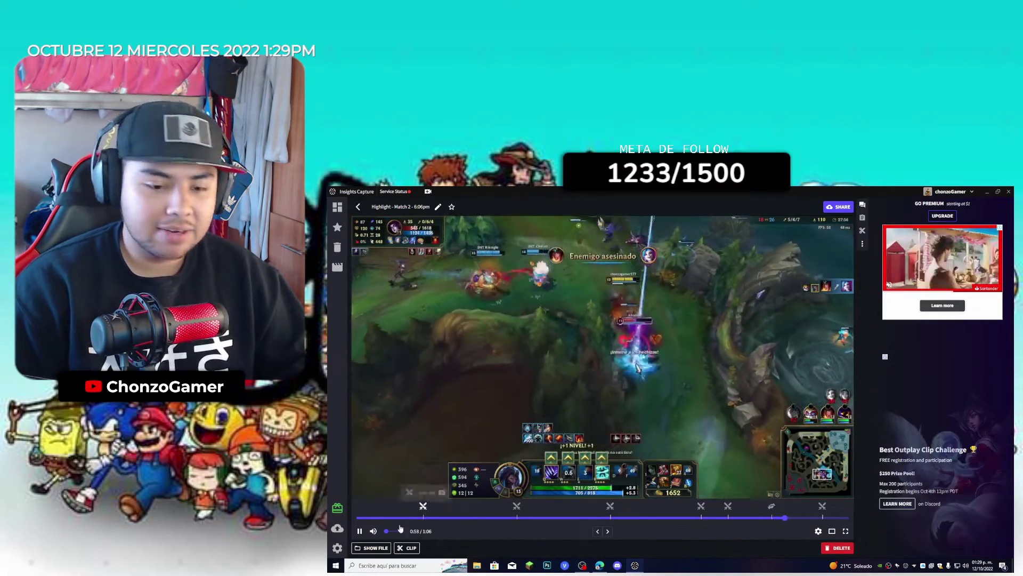
left_click(603, 357)
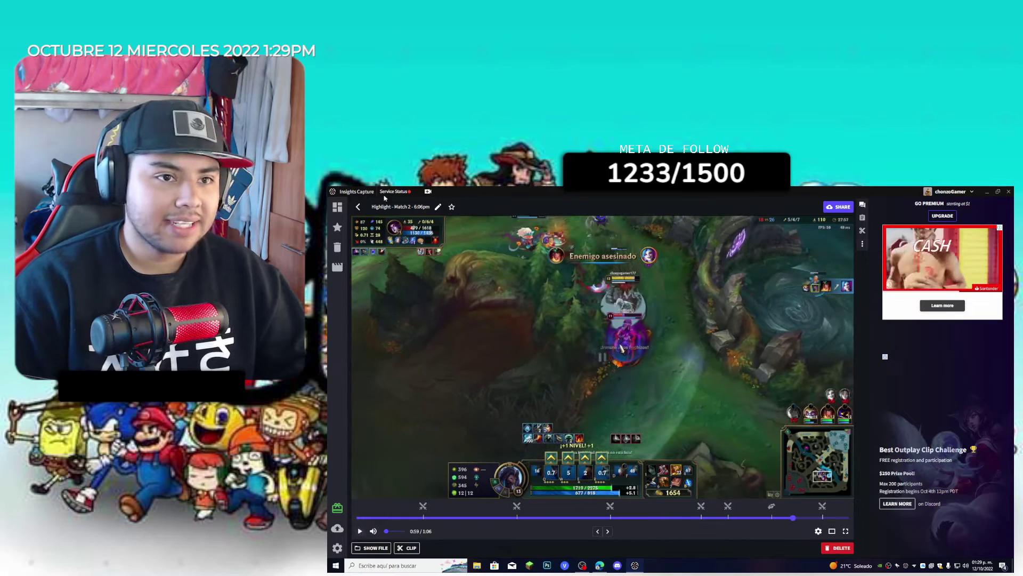
left_click(359, 206)
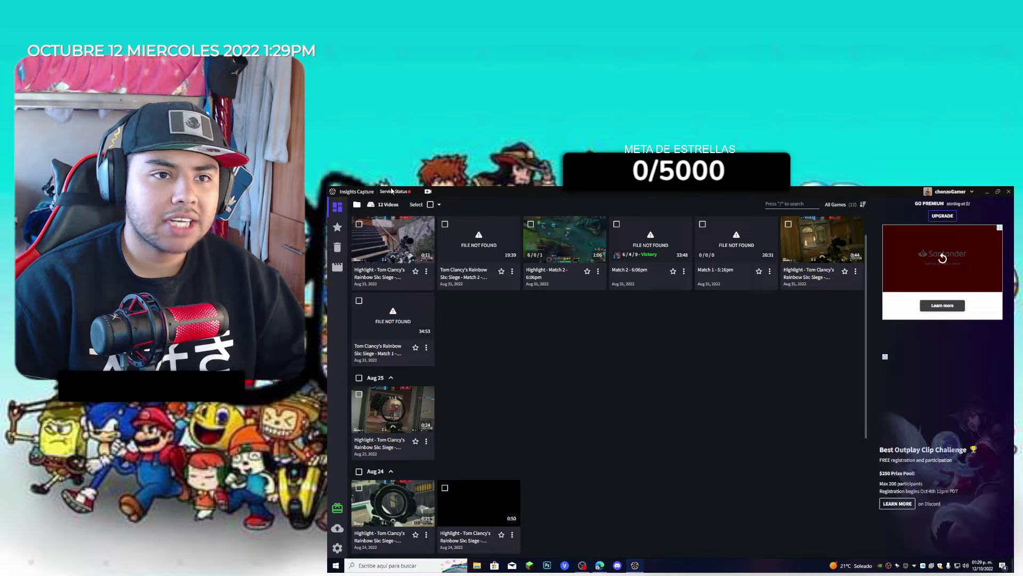
Open the recording settings and review the available video encoders and encoder presets, leaving both selections as they are.
mouse_move(392, 192)
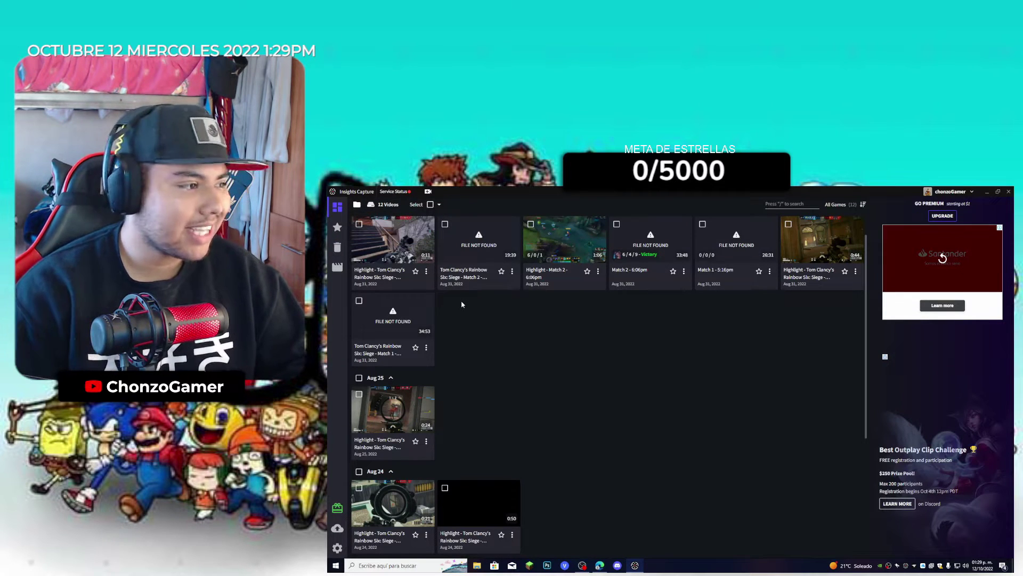
left_click(337, 548)
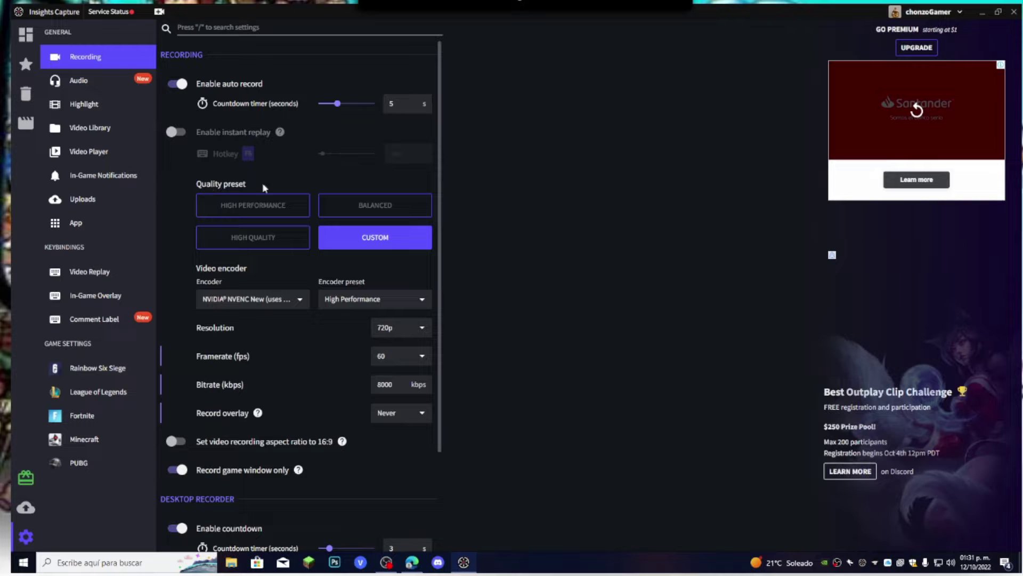
scroll(381, 238, "down", 1)
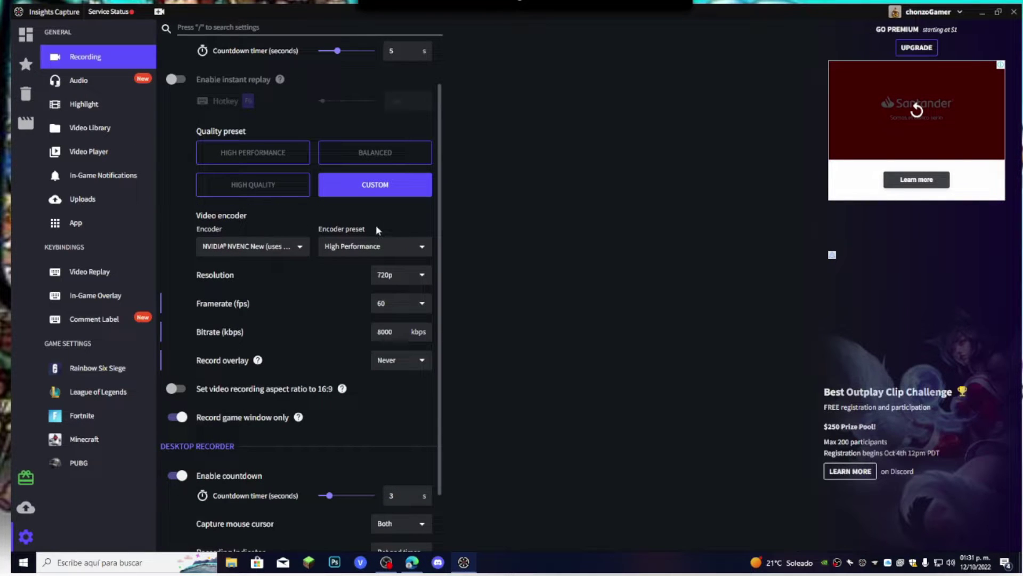
left_click(285, 249)
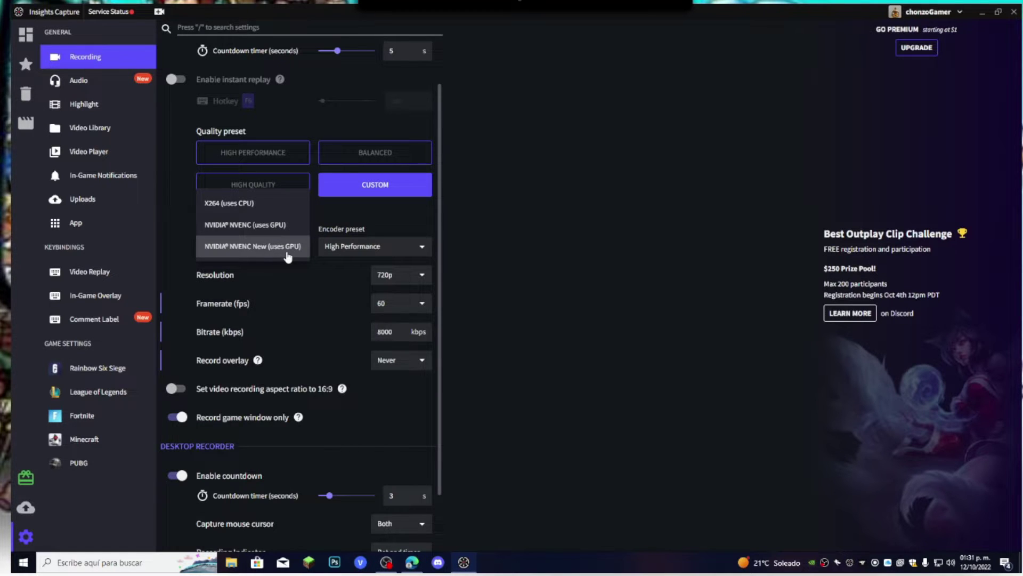
left_click(523, 271)
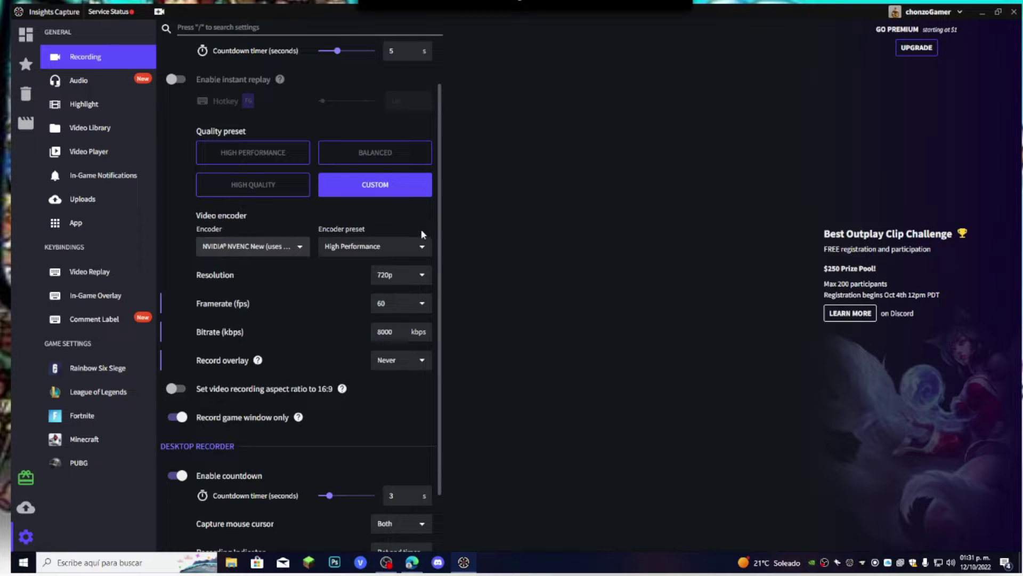
left_click(420, 254)
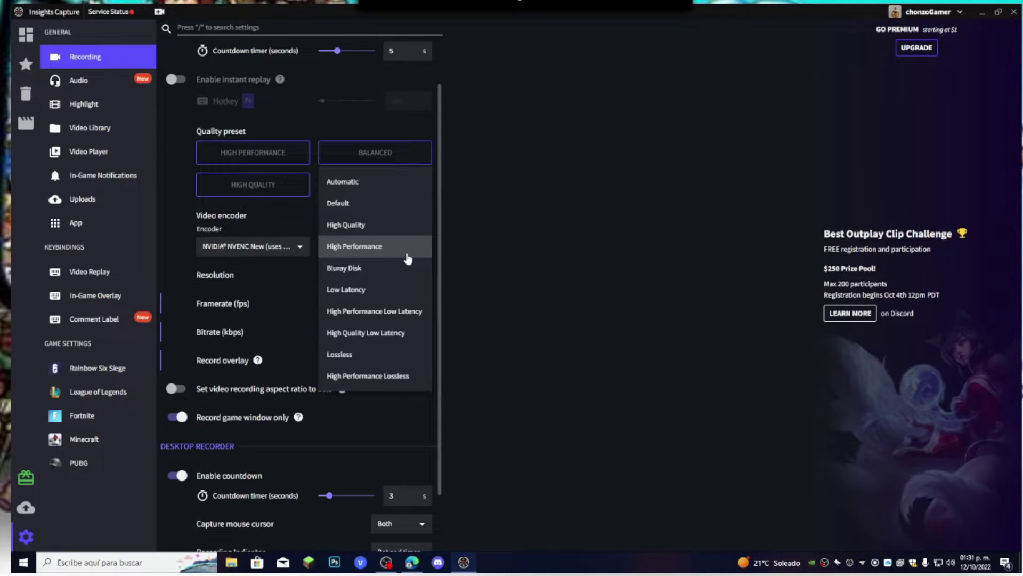
left_click(465, 240)
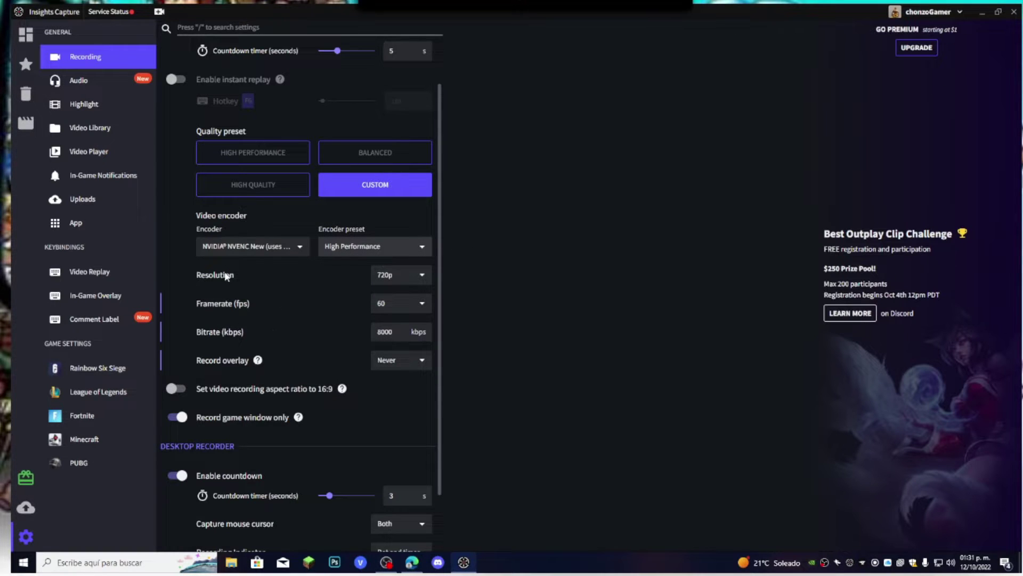
Review the resolution, framerate and bitrate choices for recording, keeping 720p, 60 fps and 8000 kbps.
left_click(395, 282)
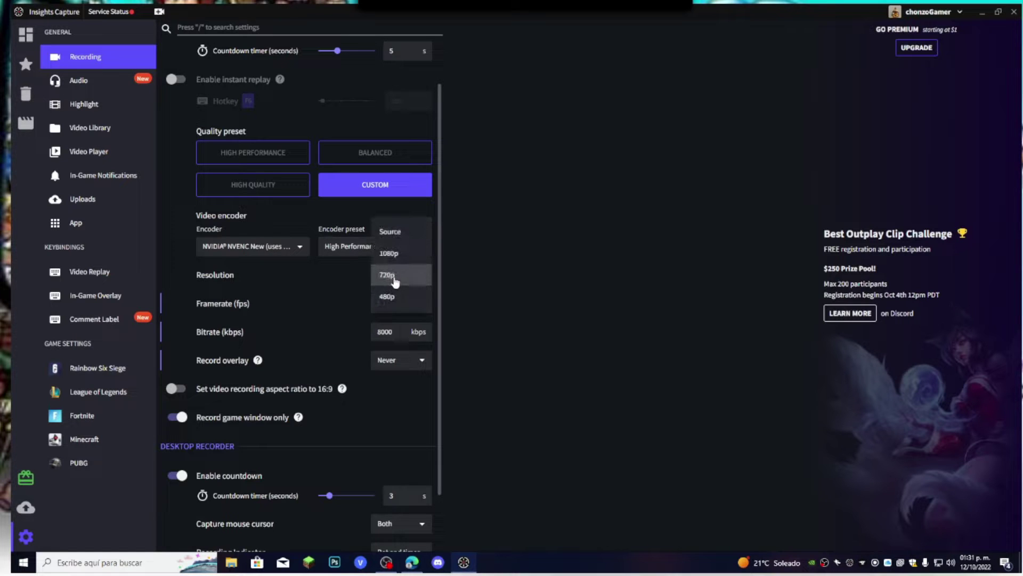
left_click(395, 281)
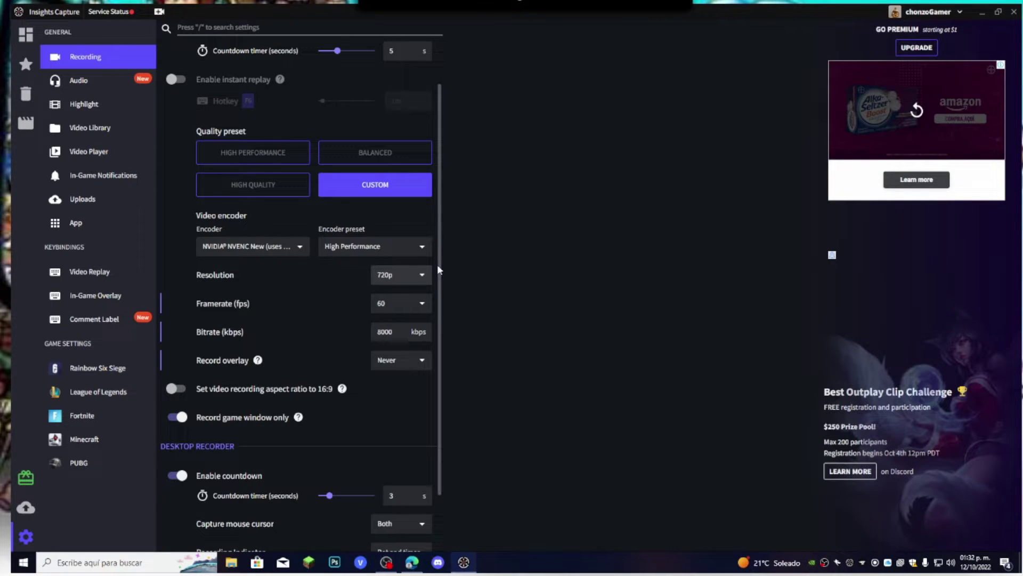
left_click(398, 304)
left_click(398, 304)
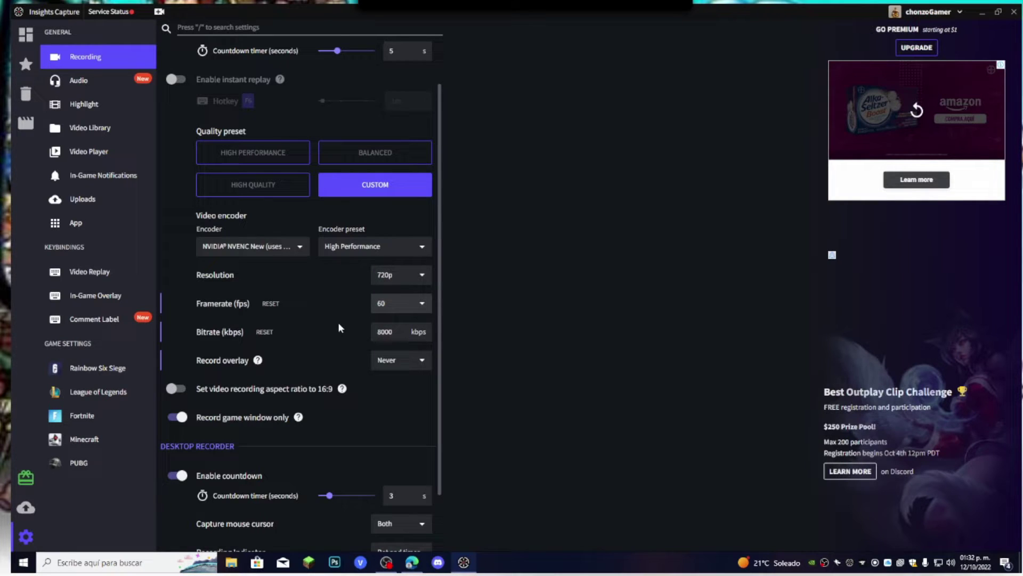
left_click(397, 304)
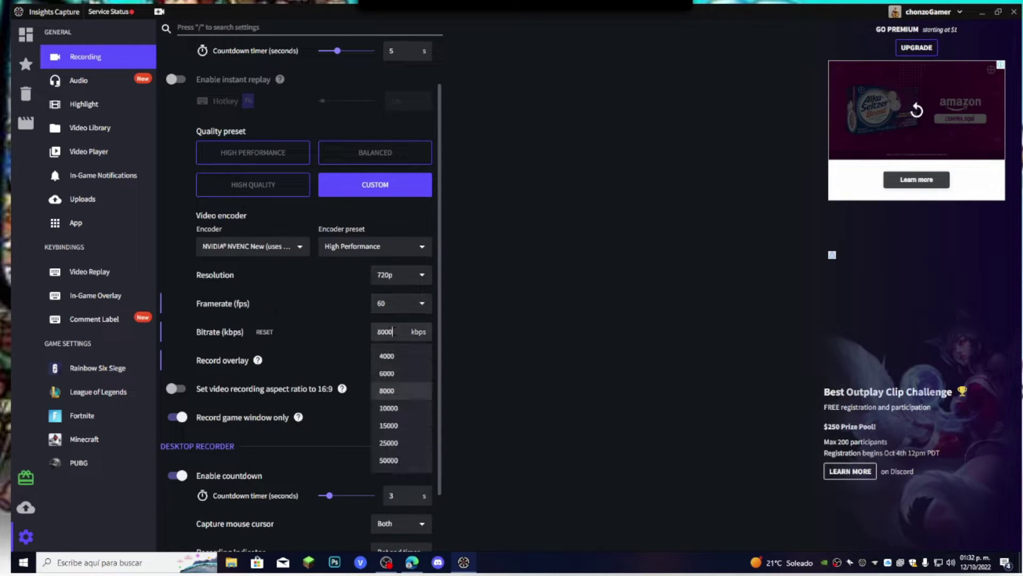
left_click(461, 338)
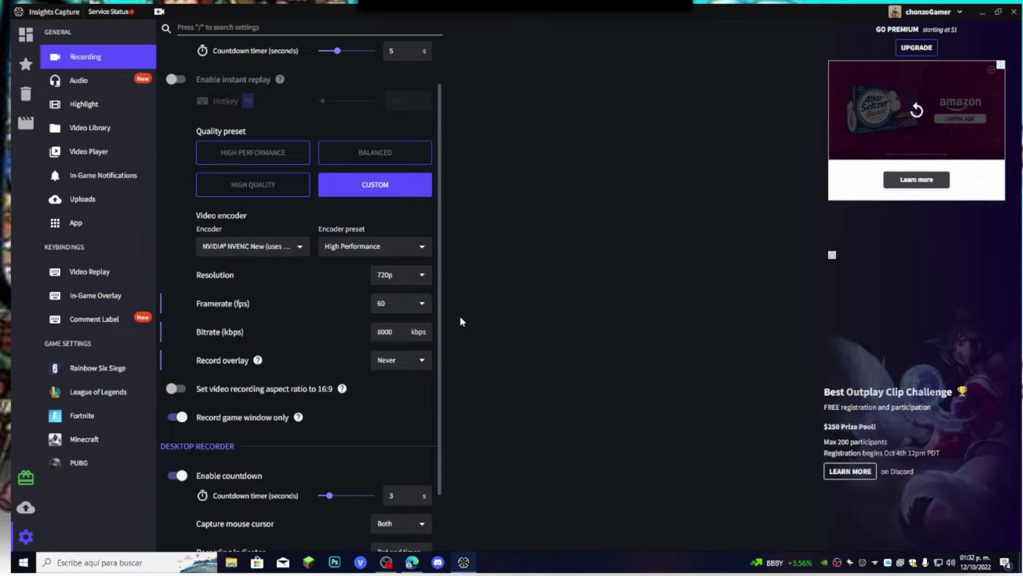
Check the recording bitrate, review the record overlay choices keeping Never, and examine the 16:9 aspect ratio option.
left_click(395, 332)
left_click(447, 333)
scroll(387, 437, "down", 1)
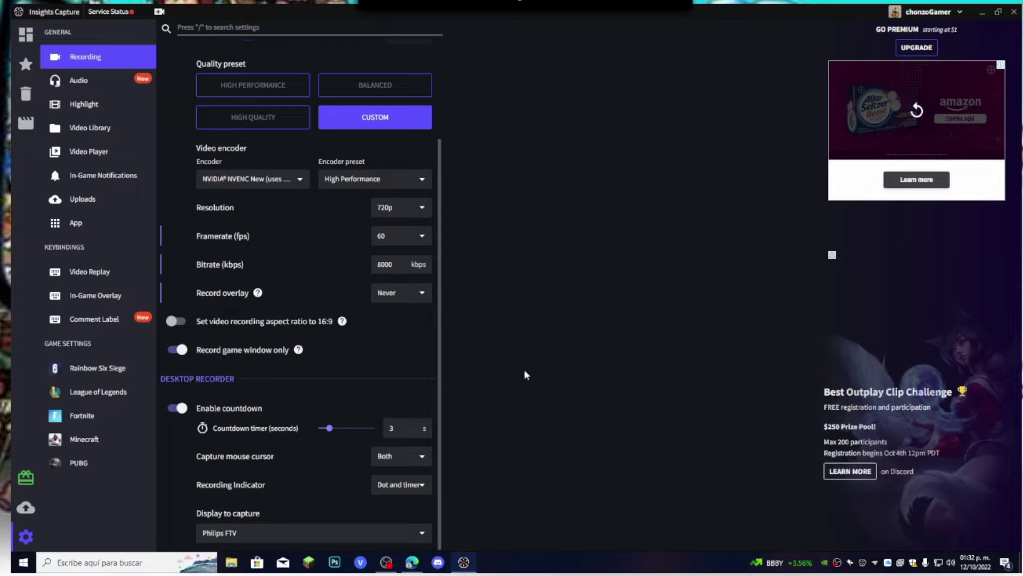
left_click(401, 294)
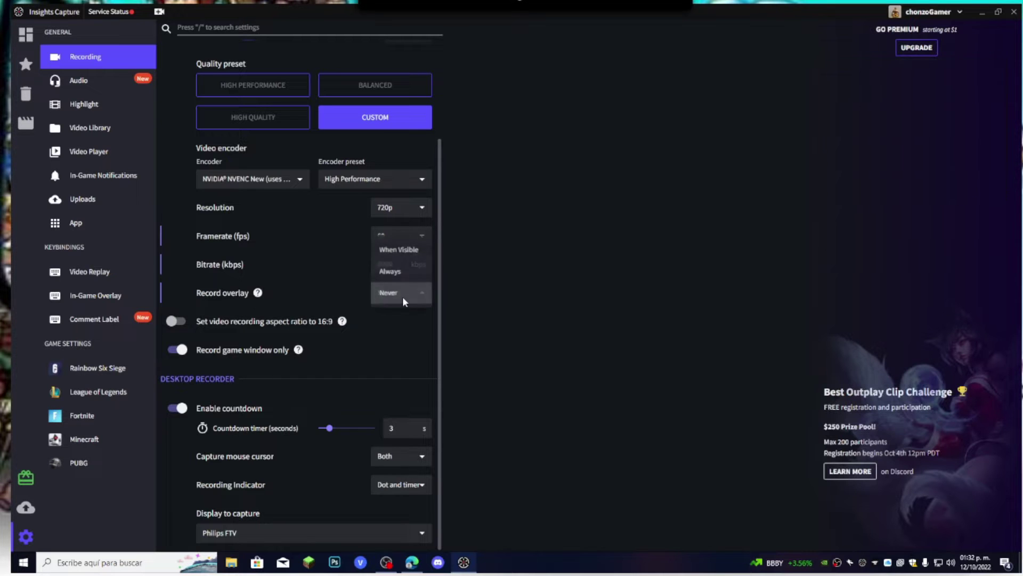
left_click(403, 300)
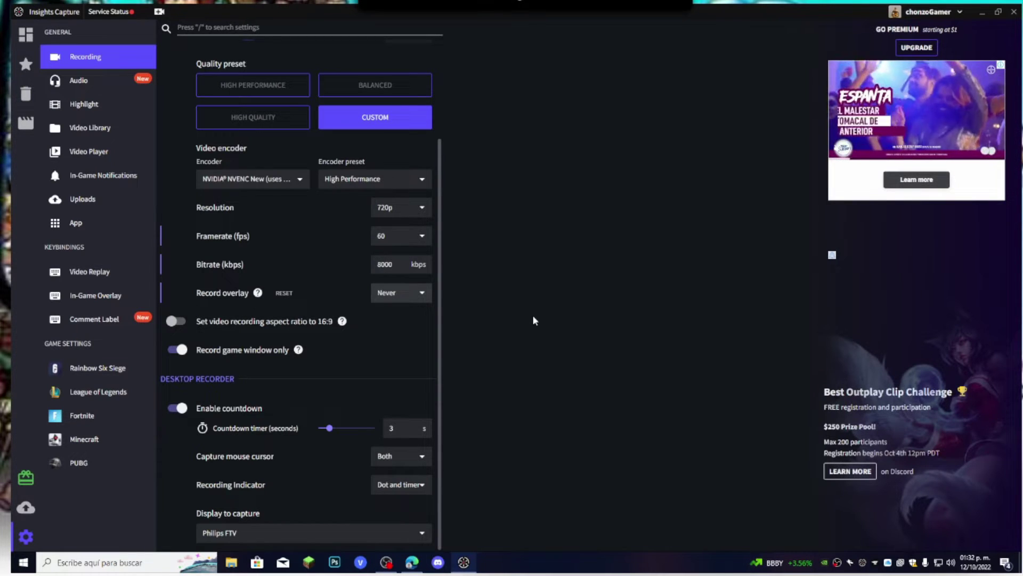
mouse_move(224, 346)
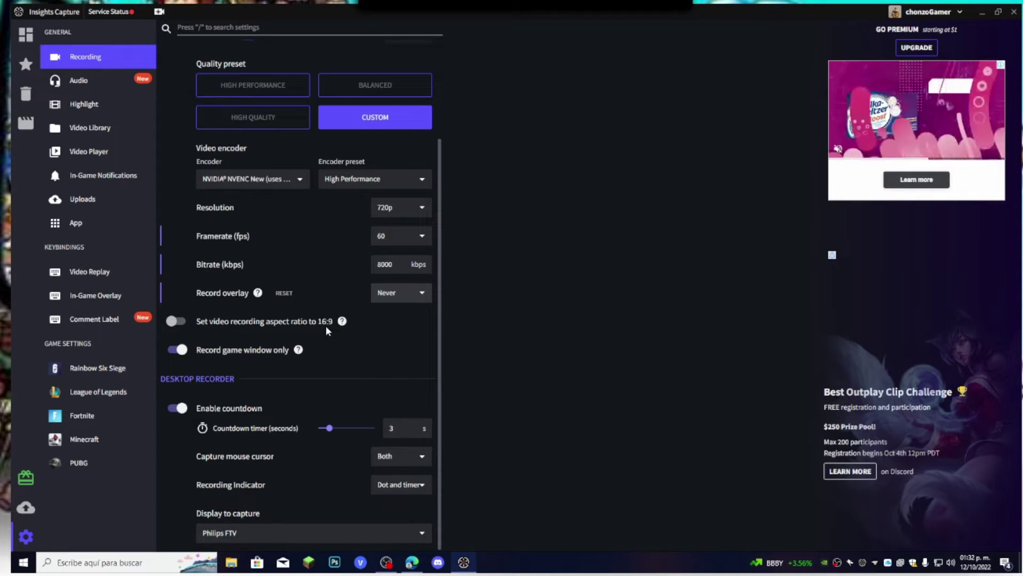
mouse_move(339, 326)
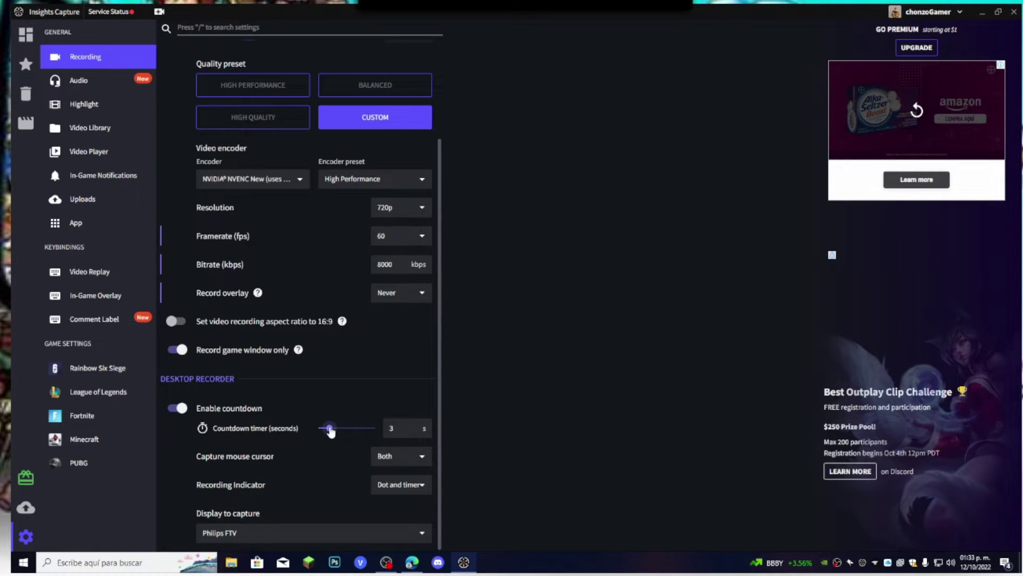
Set the desktop recorder's countdown timer to 5 seconds and keep Philips FTV as the display to capture.
left_click_drag(331, 431, 339, 432)
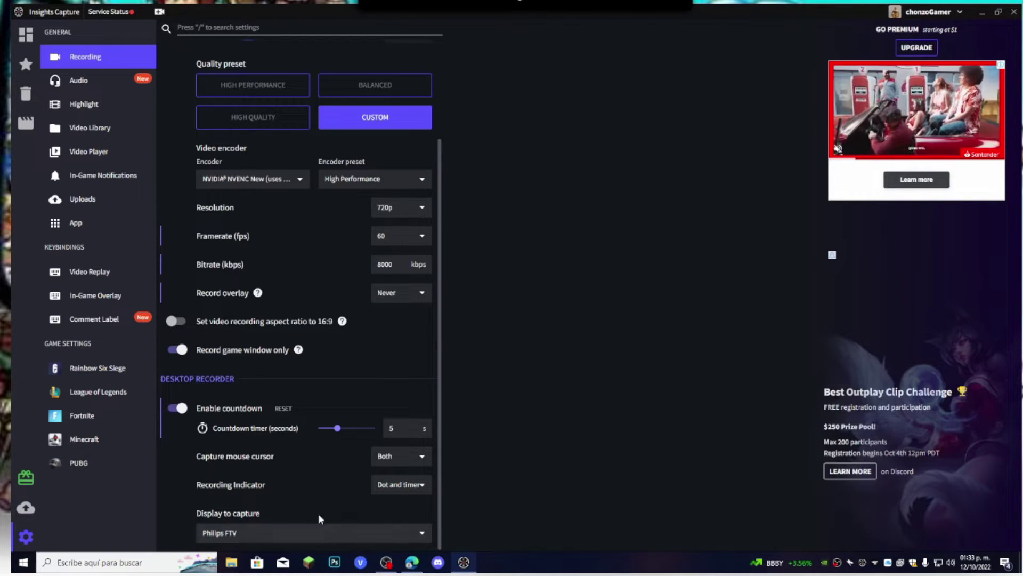
left_click(259, 530)
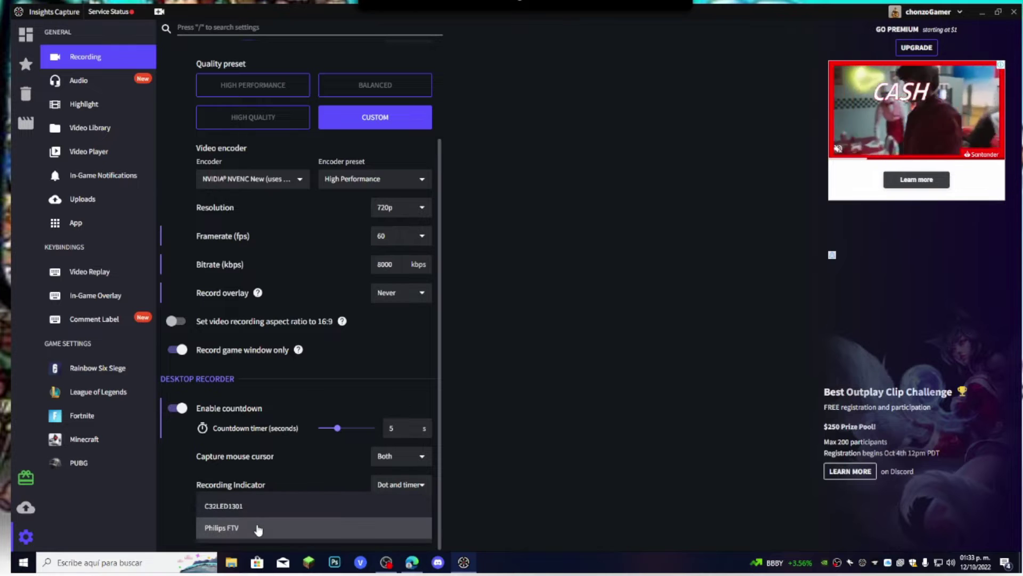
left_click(259, 528)
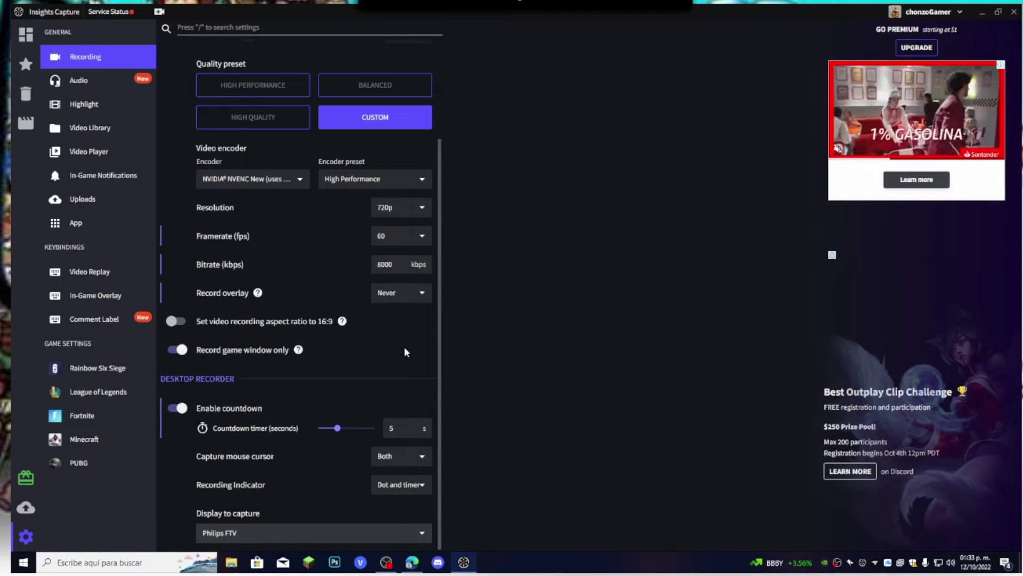
Open the audio settings and review the system audio and microphone device choices, keeping the system defaults.
scroll(404, 346, "up", 3)
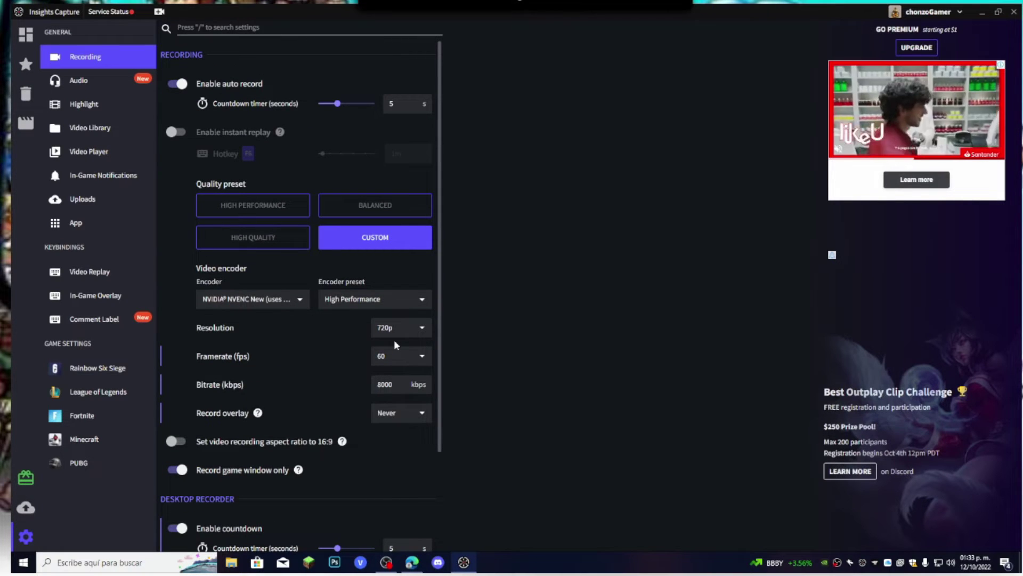
left_click(91, 85)
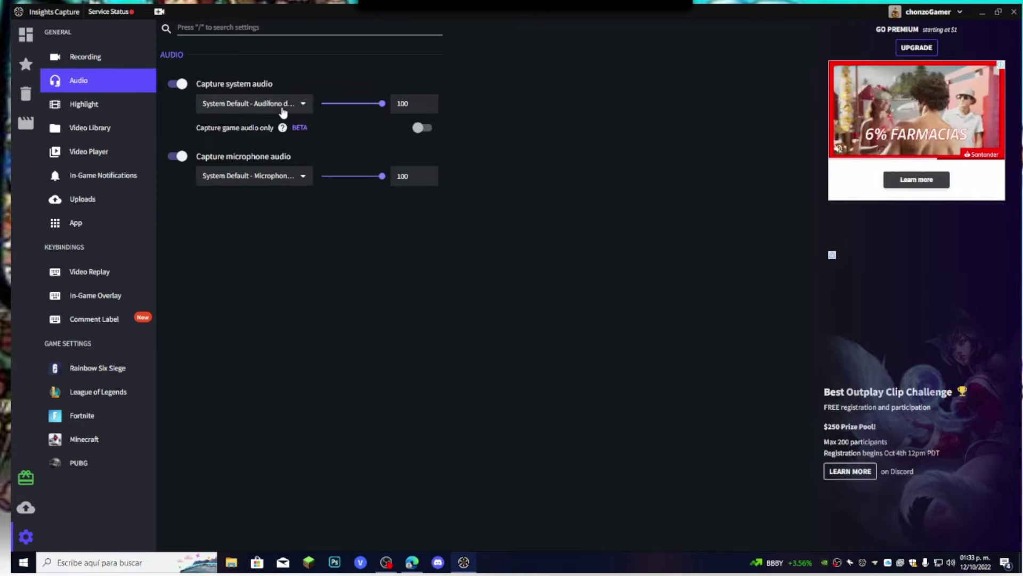
left_click(272, 108)
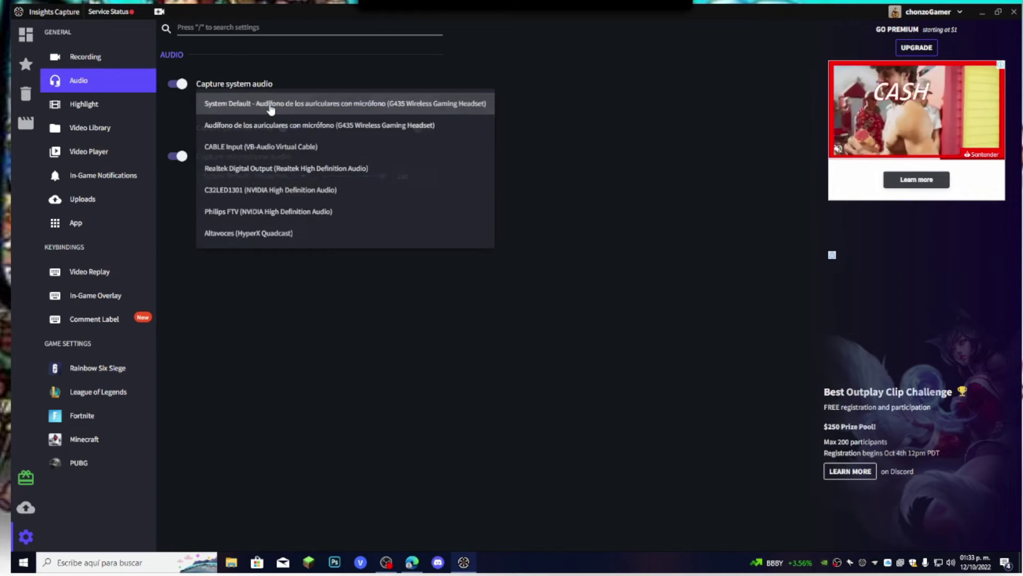
left_click(376, 105)
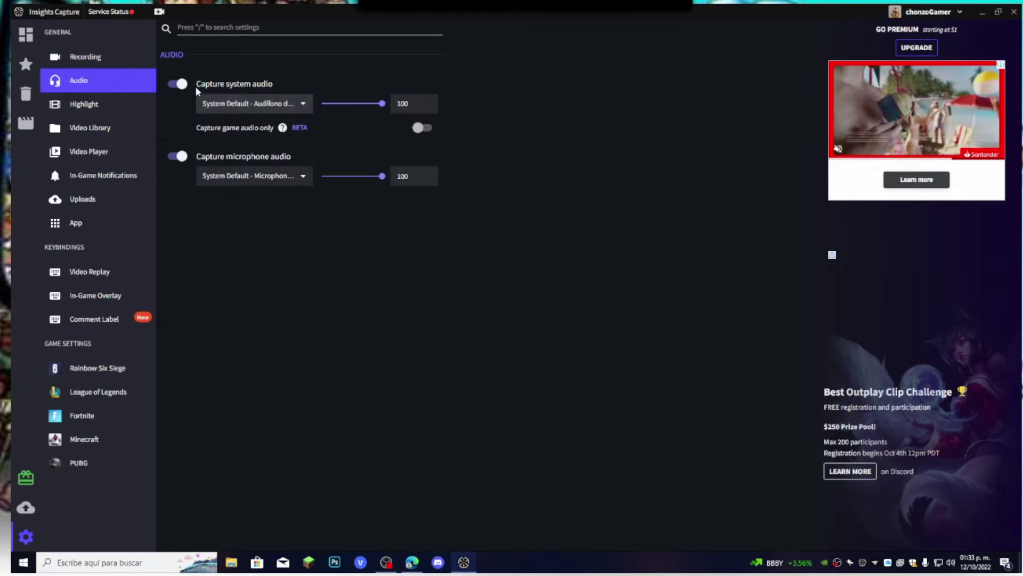
left_click(279, 181)
left_click(302, 181)
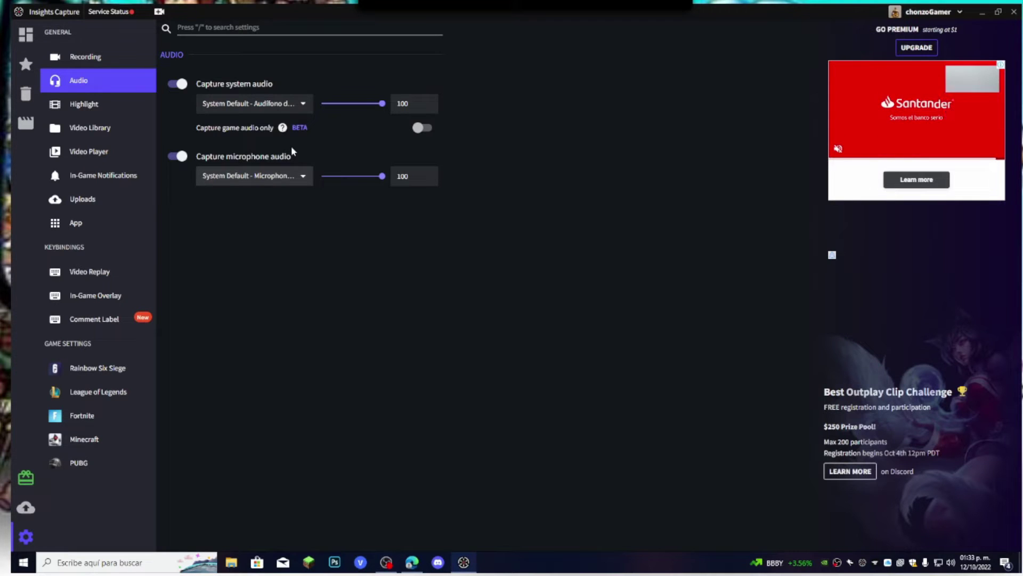
Review the highlight and video library settings, opening the video folder selection and closing it without choosing another folder.
left_click(119, 106)
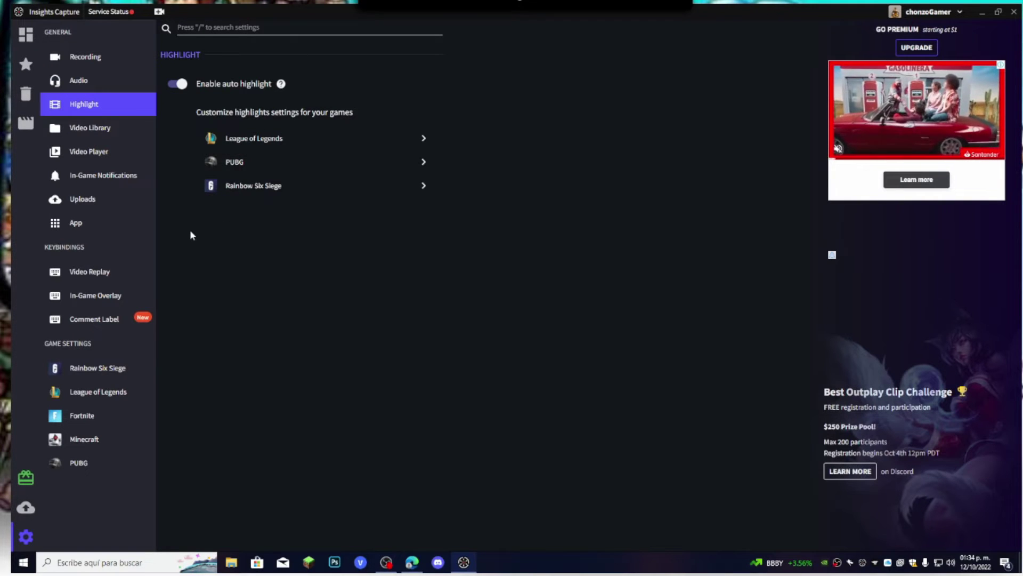
left_click(104, 136)
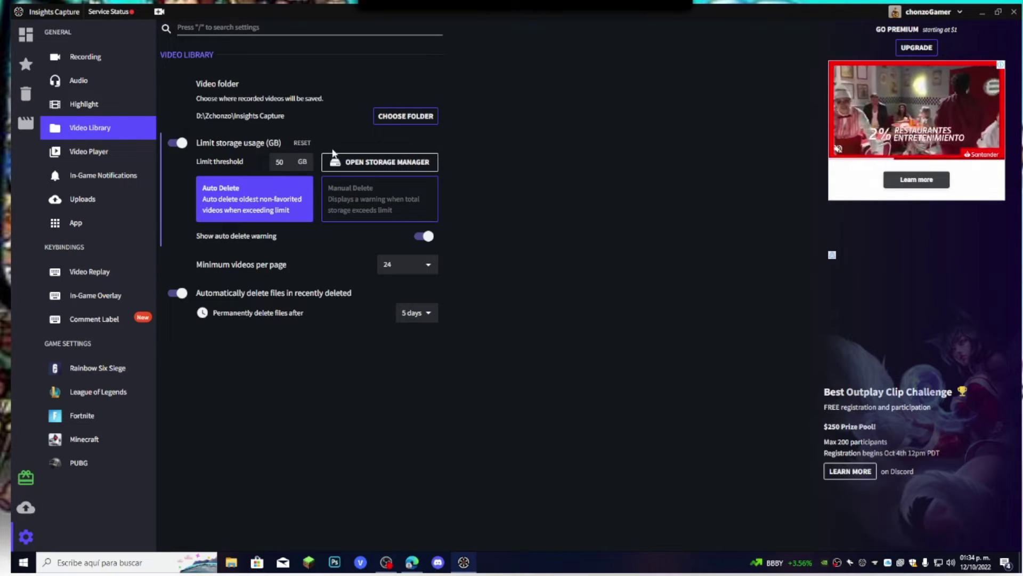
left_click(409, 118)
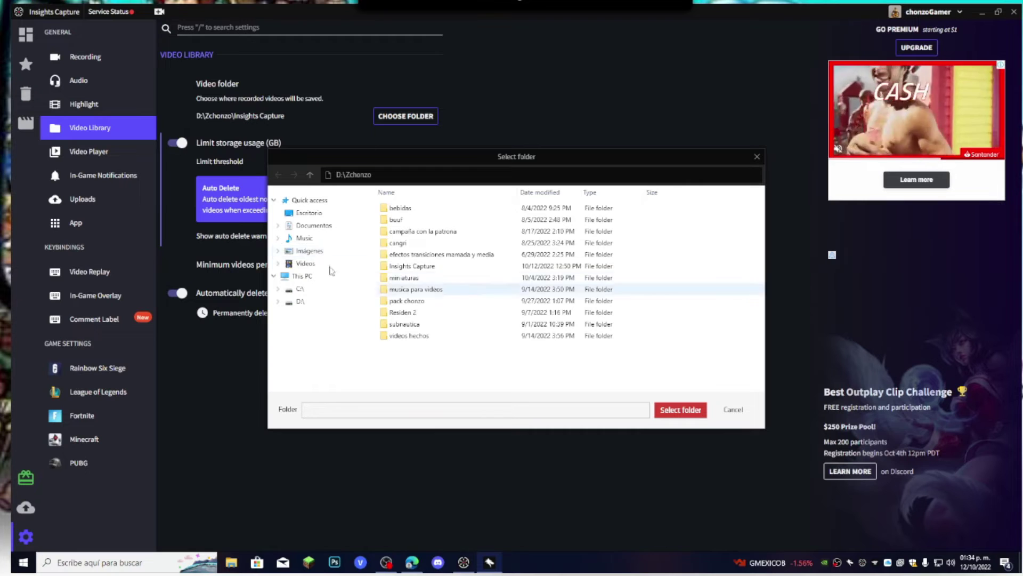
left_click(756, 157)
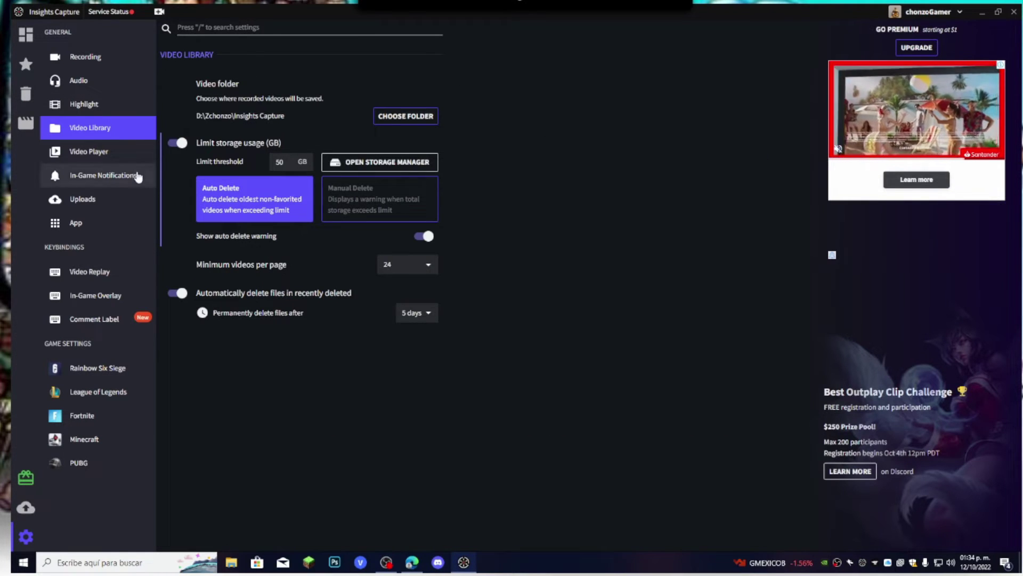
Look through the video player, in-game notification, upload, app and comment label settings.
left_click(100, 160)
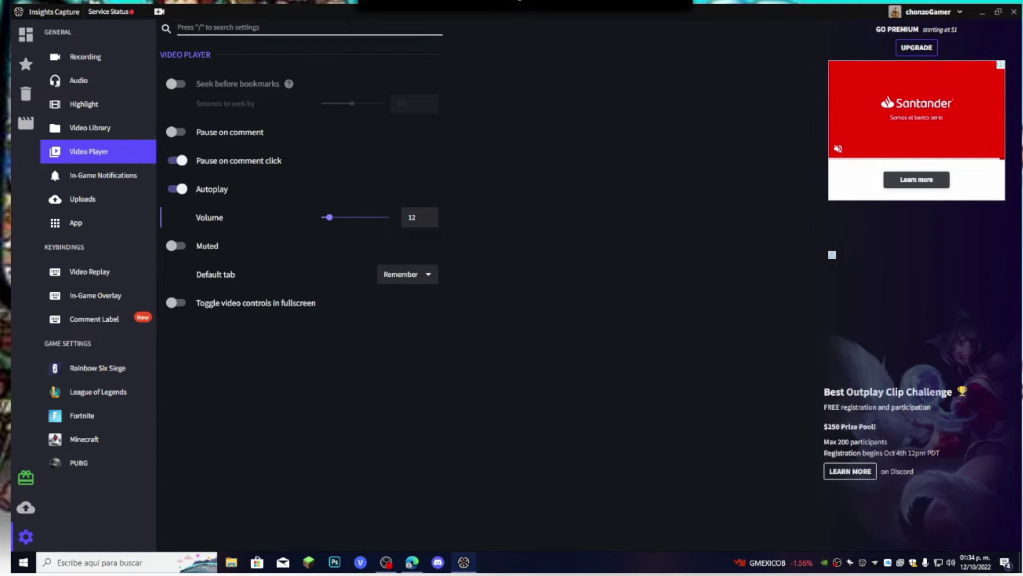
left_click(101, 174)
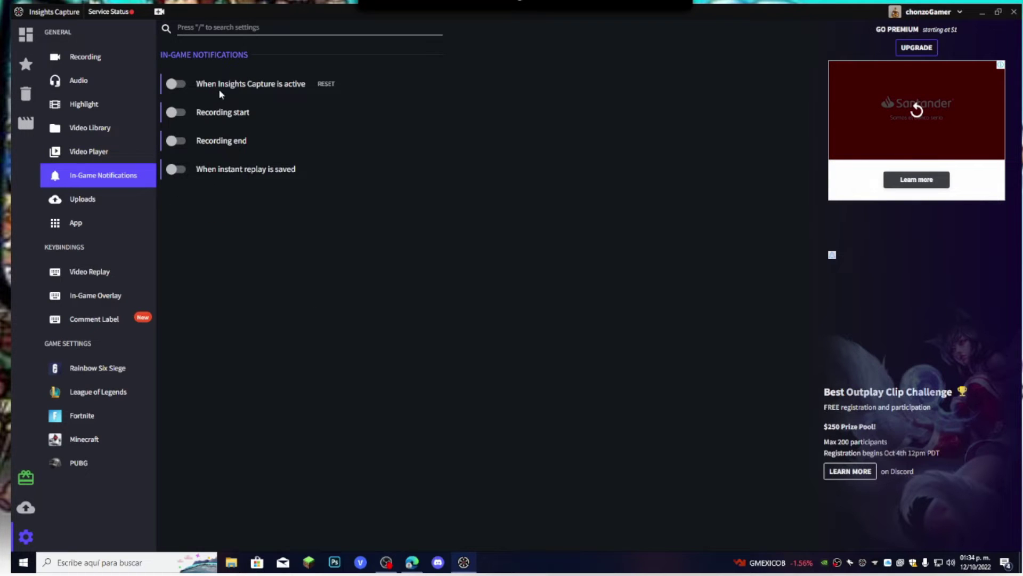
left_click(101, 208)
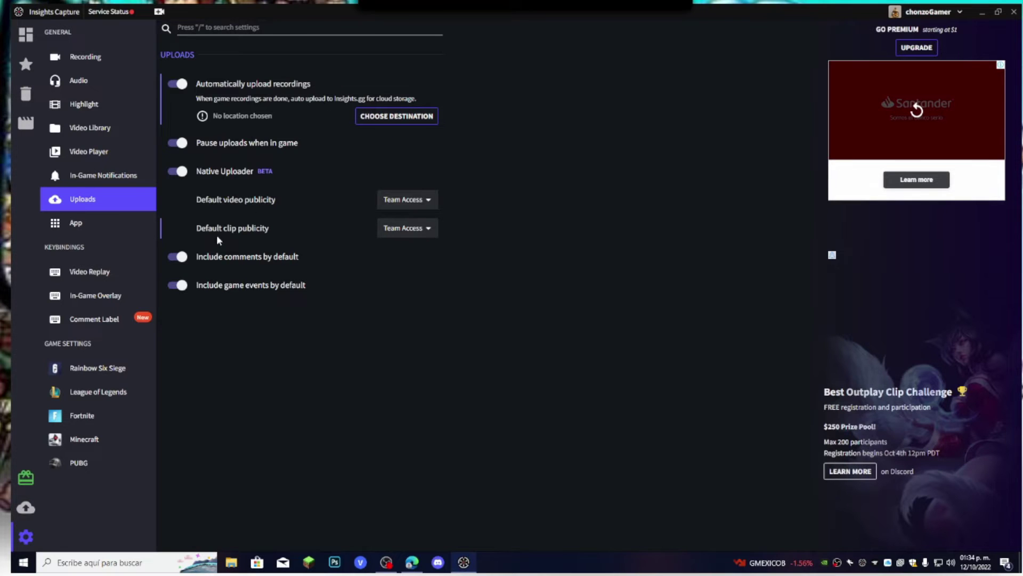
left_click(108, 230)
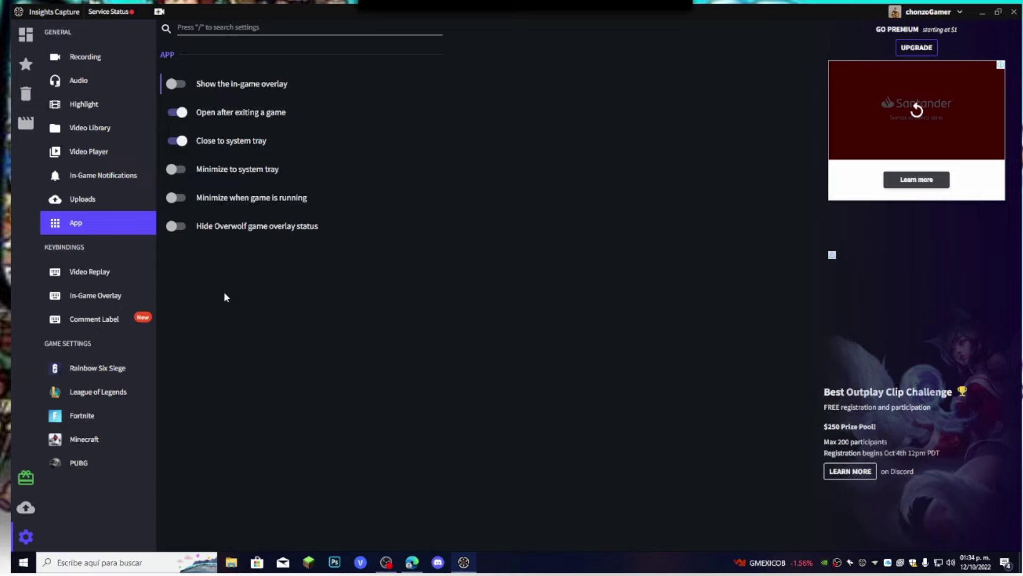
left_click(130, 319)
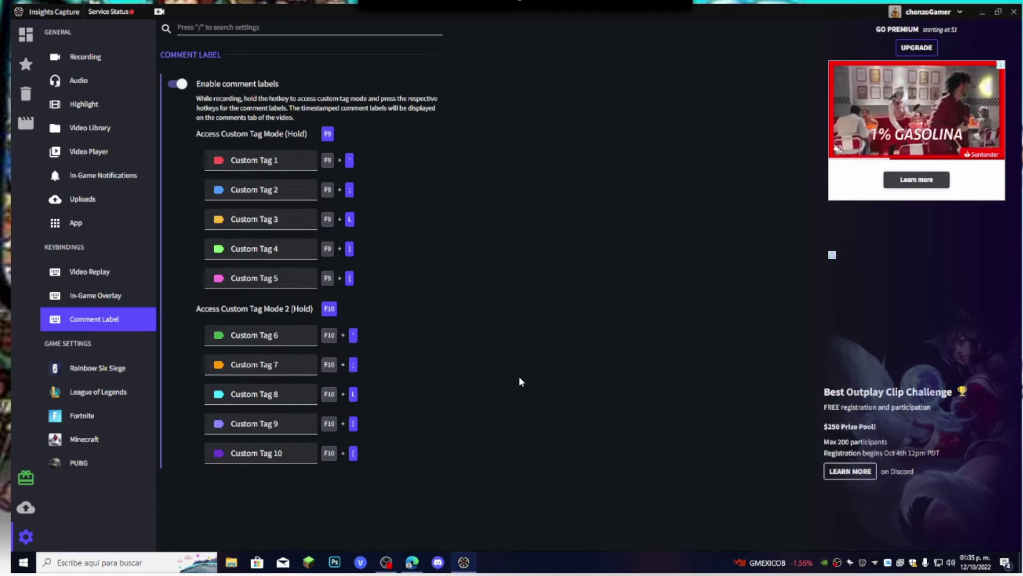
Open the Rainbow Six Siege game settings and examine its auto-record game modes and recording quality options.
left_click(115, 376)
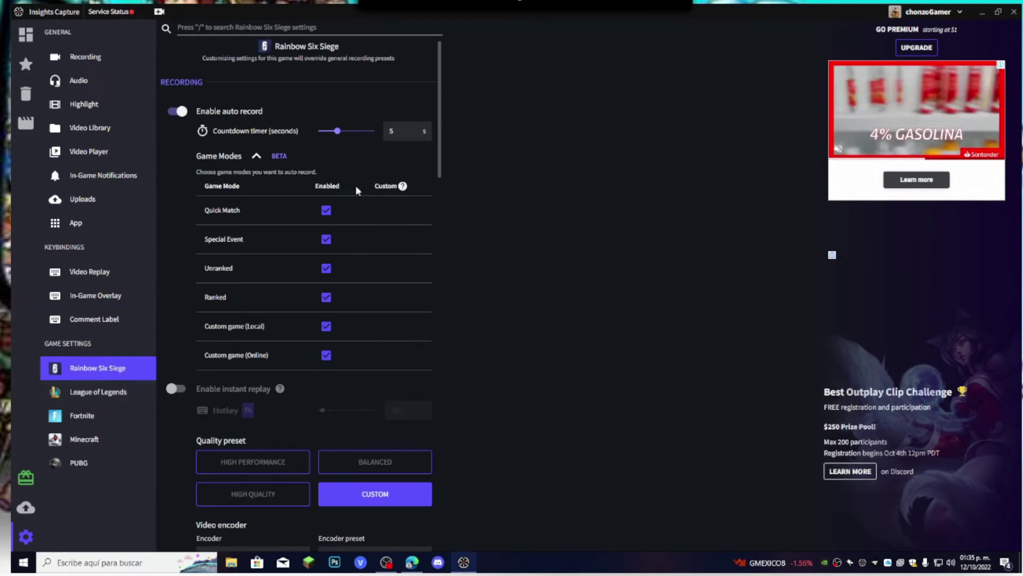
scroll(349, 249, "down", 2)
scroll(349, 249, "up", 2)
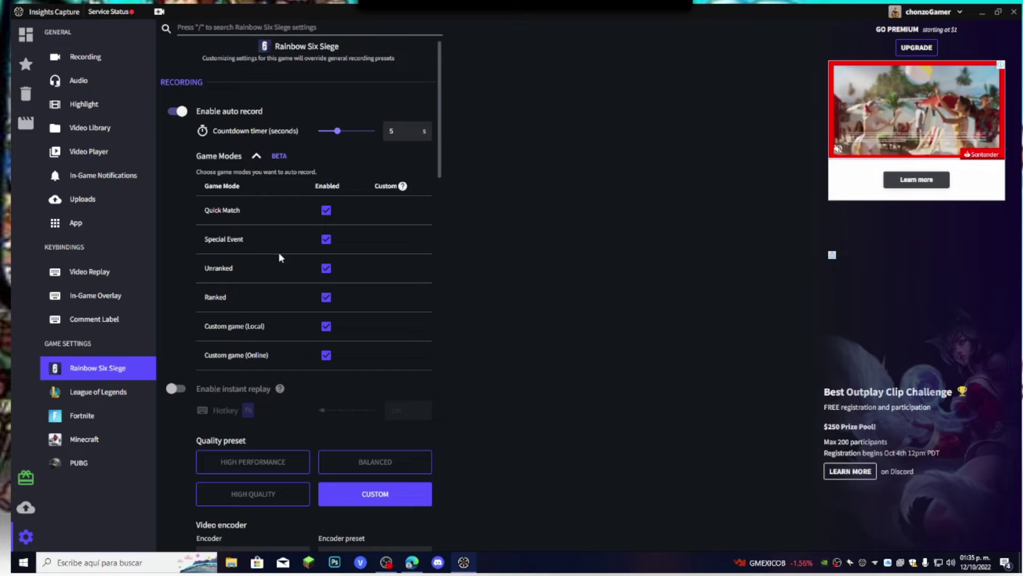
scroll(240, 308, "down", 2)
scroll(294, 270, "up", 2)
scroll(234, 240, "down", 2)
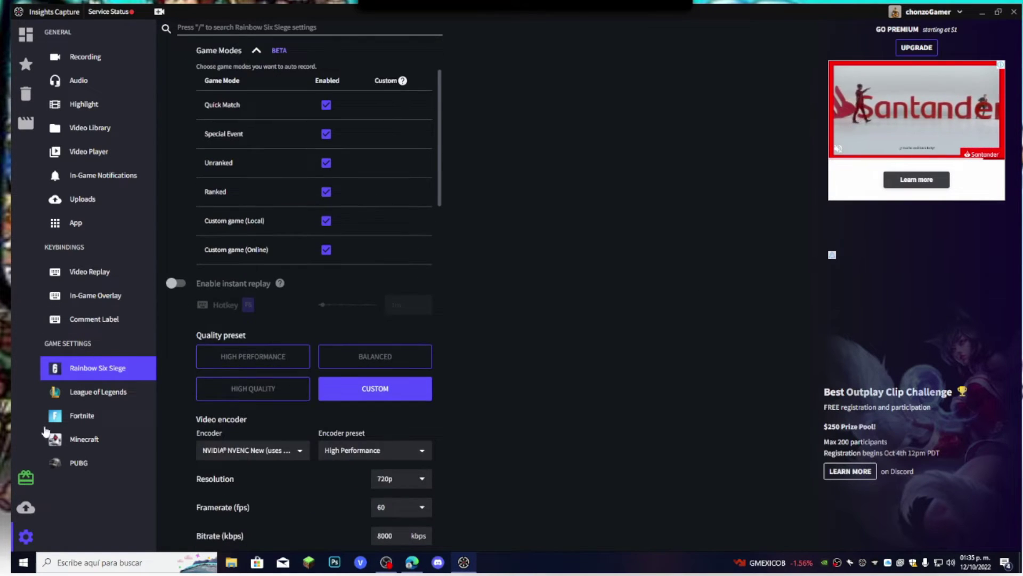
Open the League of Legends game settings and examine the recording, game event highlight and comment label options.
left_click(91, 391)
scroll(288, 330, "down", 2)
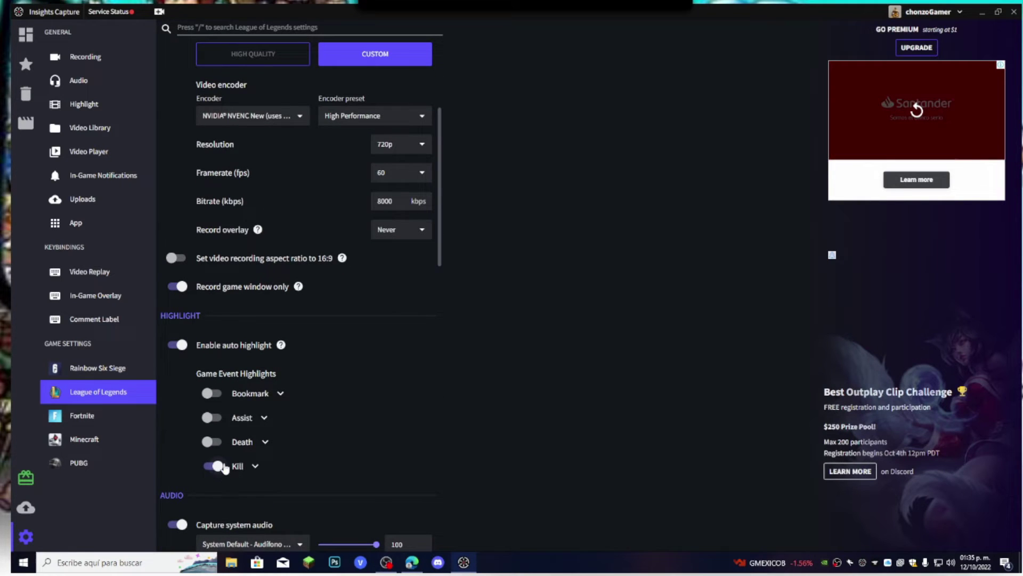
scroll(288, 378, "up", 4)
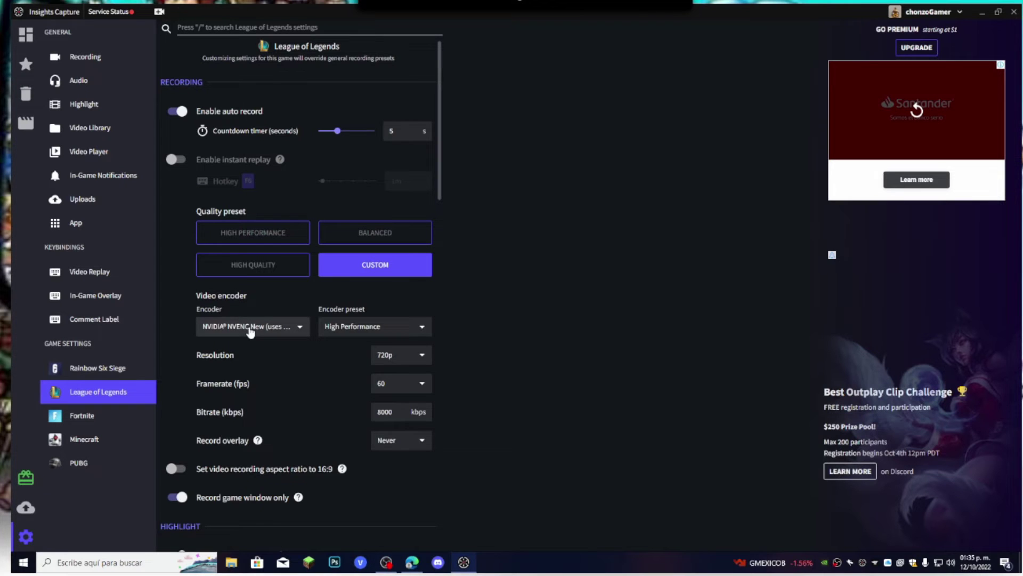
scroll(255, 218, "down", 8)
scroll(255, 219, "down", 12)
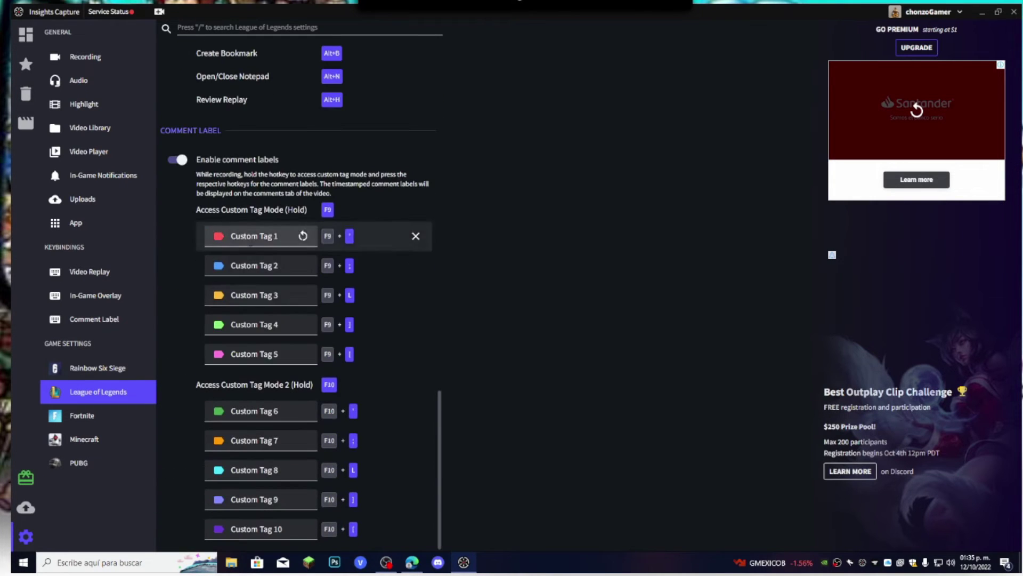
scroll(255, 394, "up", 20)
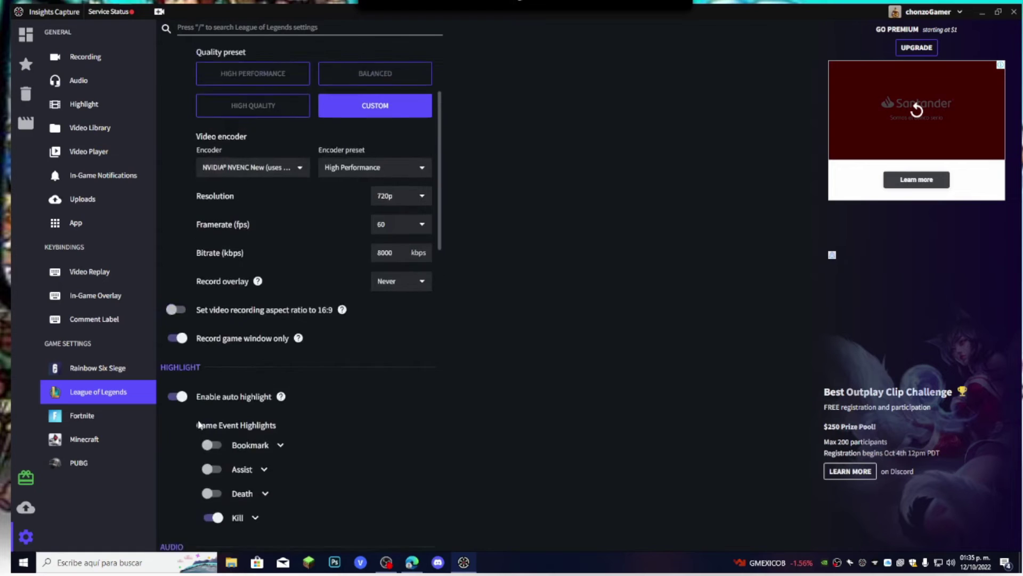
Open the Fortnite game settings and examine the recording, notification, in-game overlay and comment label options.
left_click(97, 423)
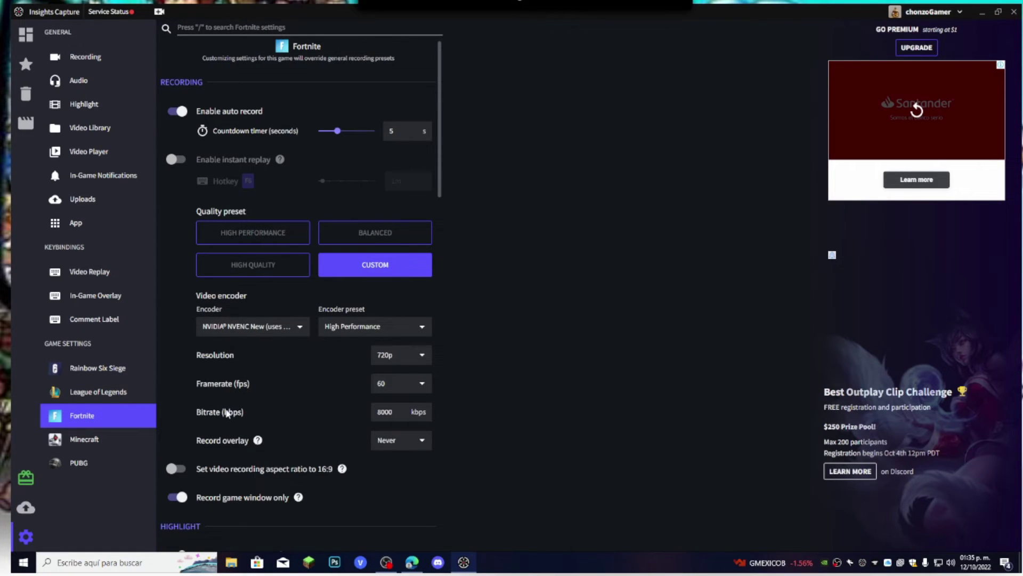
scroll(226, 413, "down", 10)
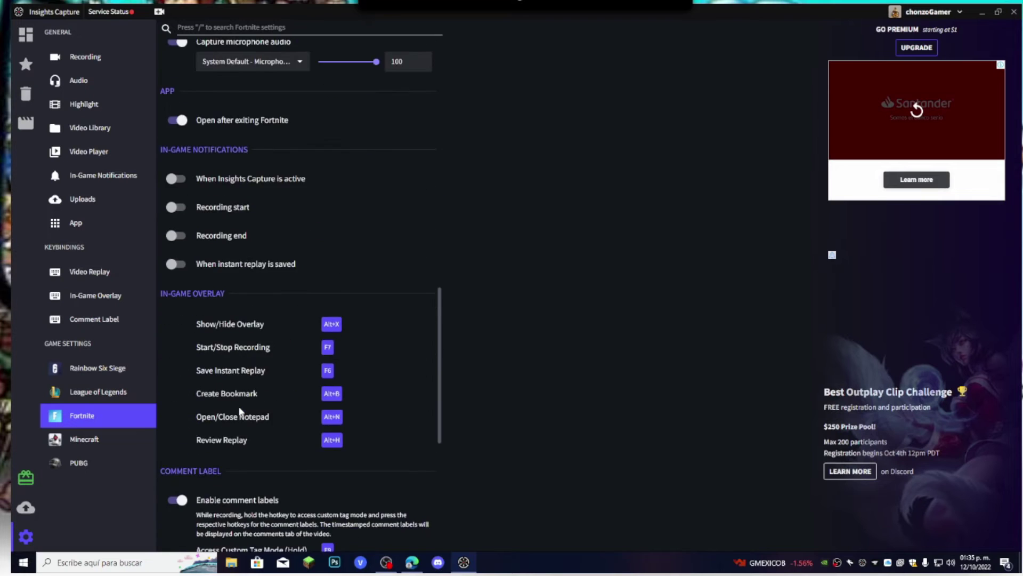
scroll(240, 411, "down", 5)
scroll(284, 505, "up", 15)
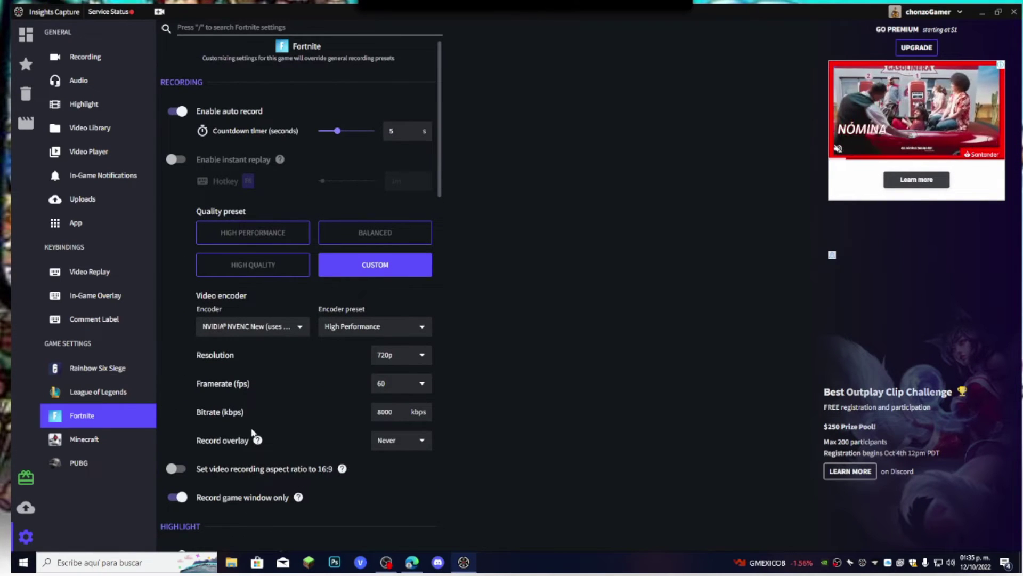
Look at the Minecraft and PUBG game settings and return to the Rainbow Six Siege settings.
left_click(109, 447)
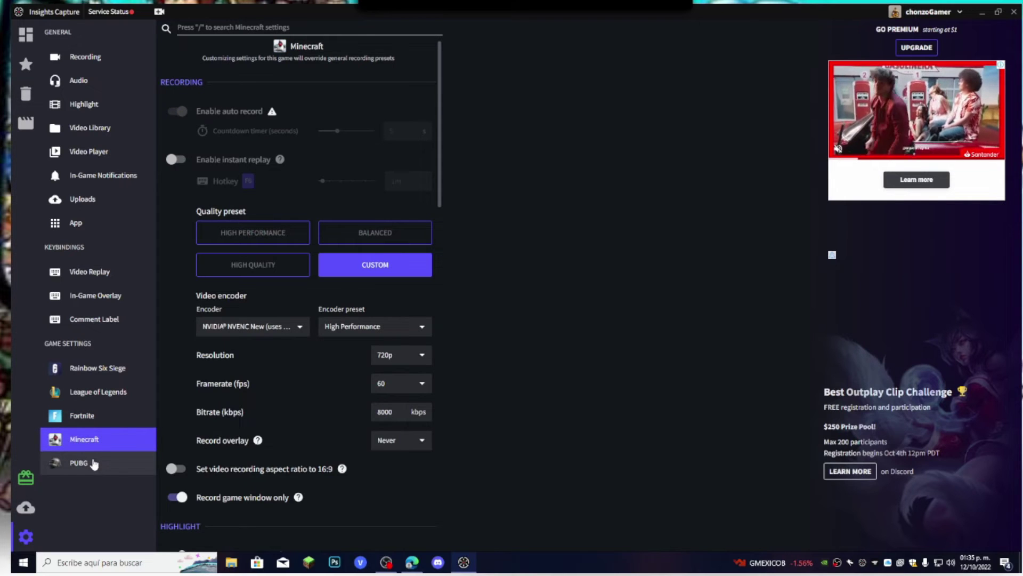
left_click(99, 462)
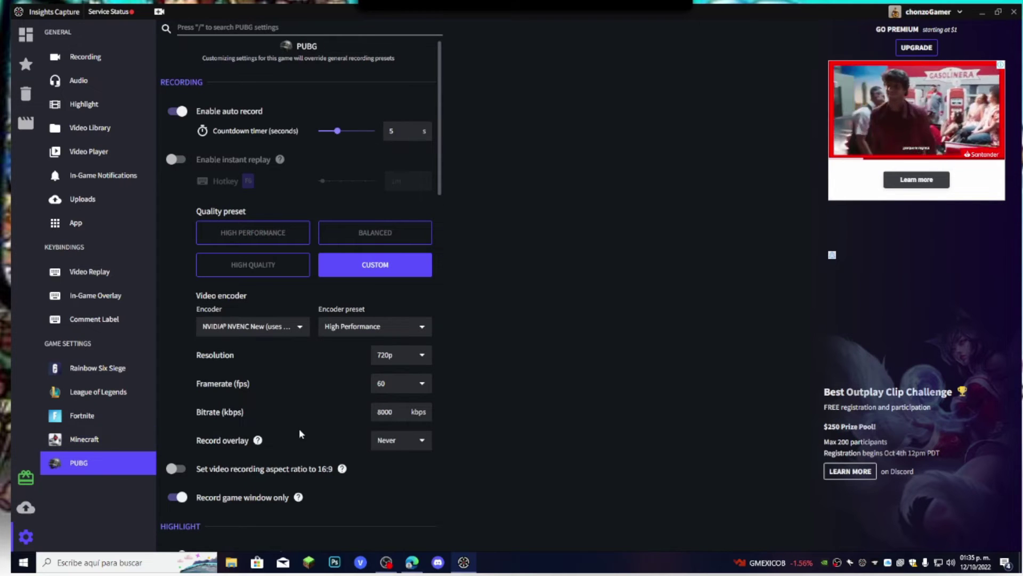
left_click(93, 368)
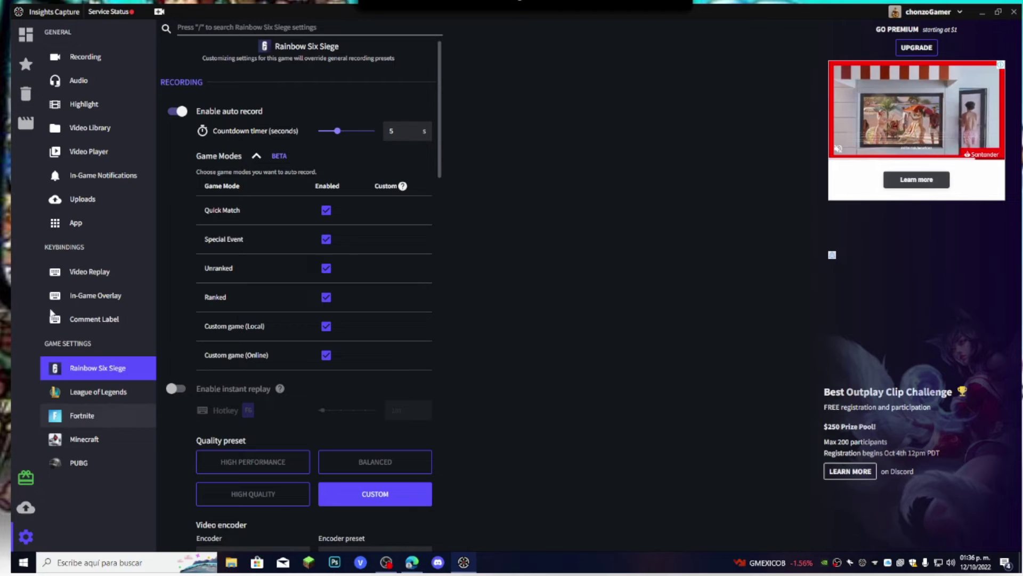
Return to the video library, browse the recordings, play the 0:44 Aug 31 Rainbow Six Siege highlight and pause it at 0:24.
left_click(23, 37)
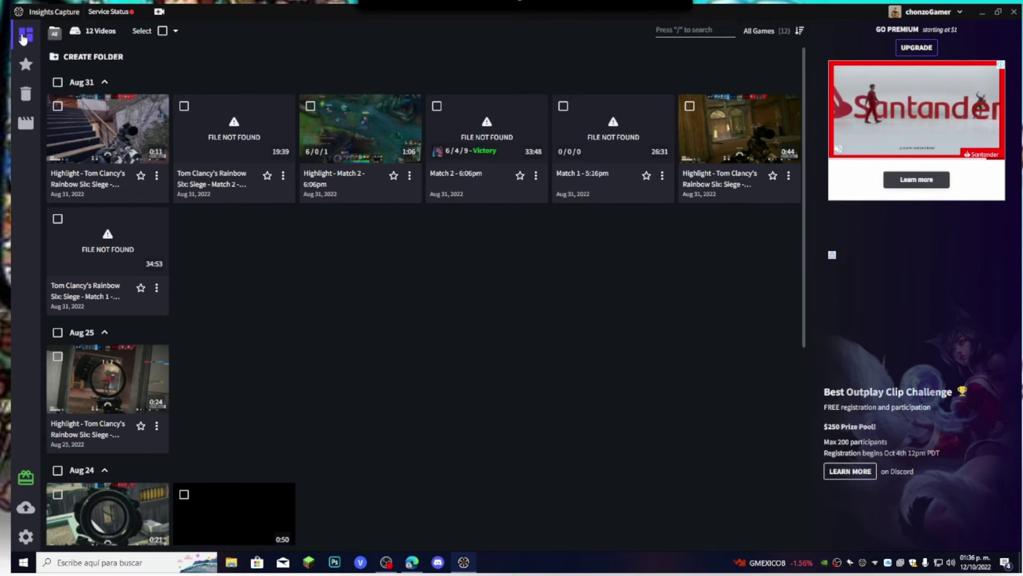
scroll(315, 374, "down", 4)
scroll(323, 370, "up", 4)
scroll(327, 366, "down", 3)
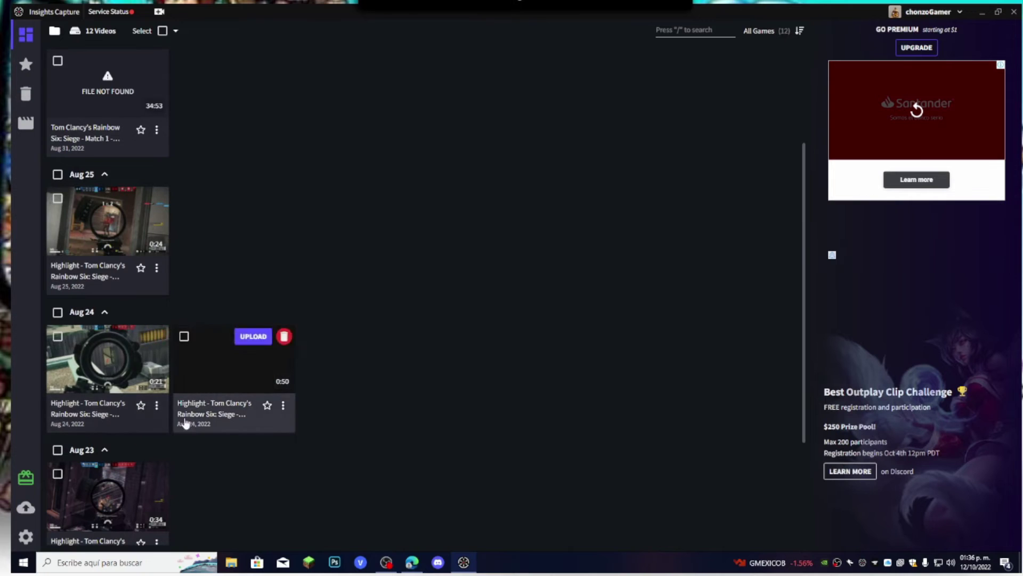
scroll(237, 300, "up", 3)
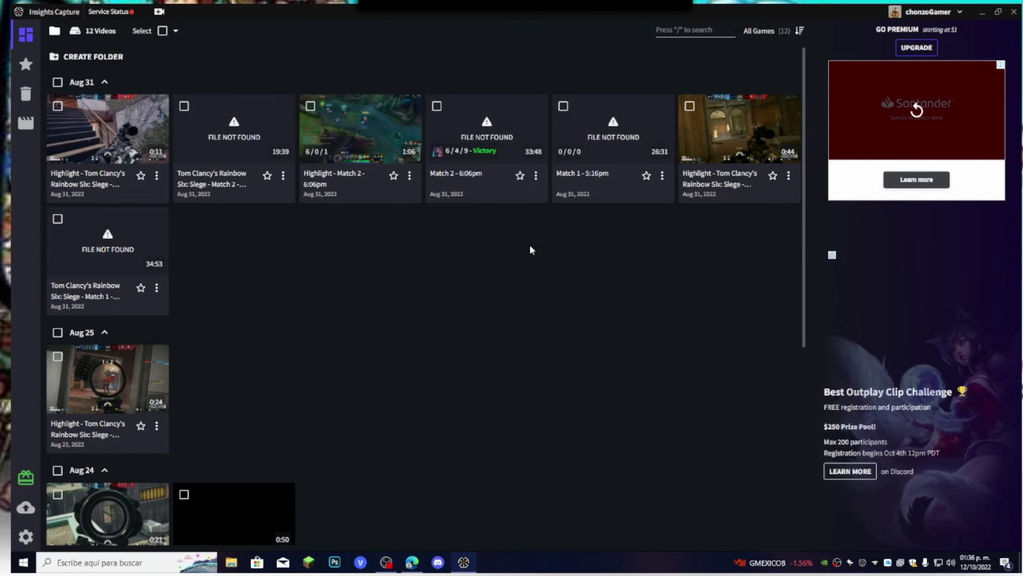
left_click(745, 130)
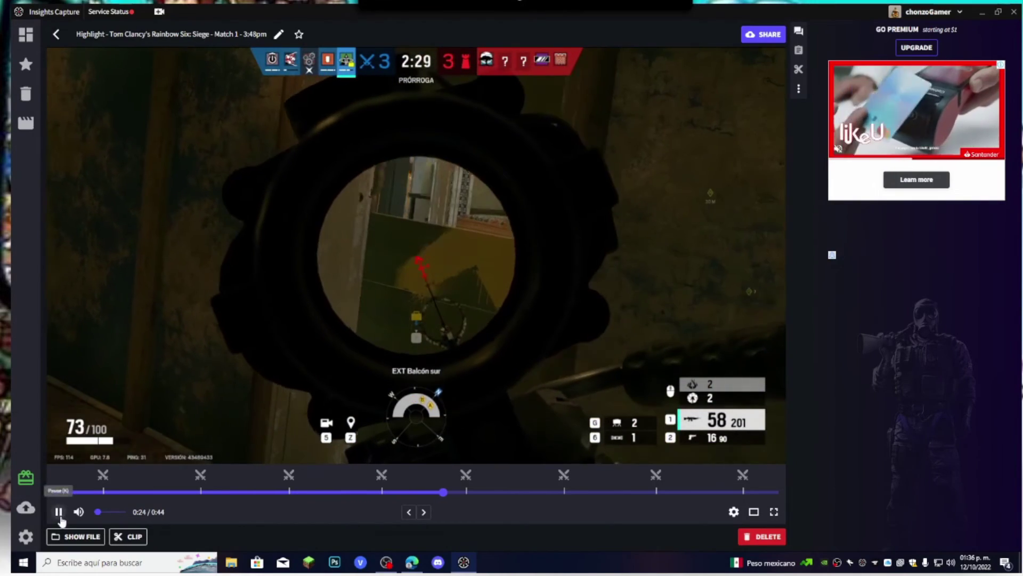
left_click(59, 512)
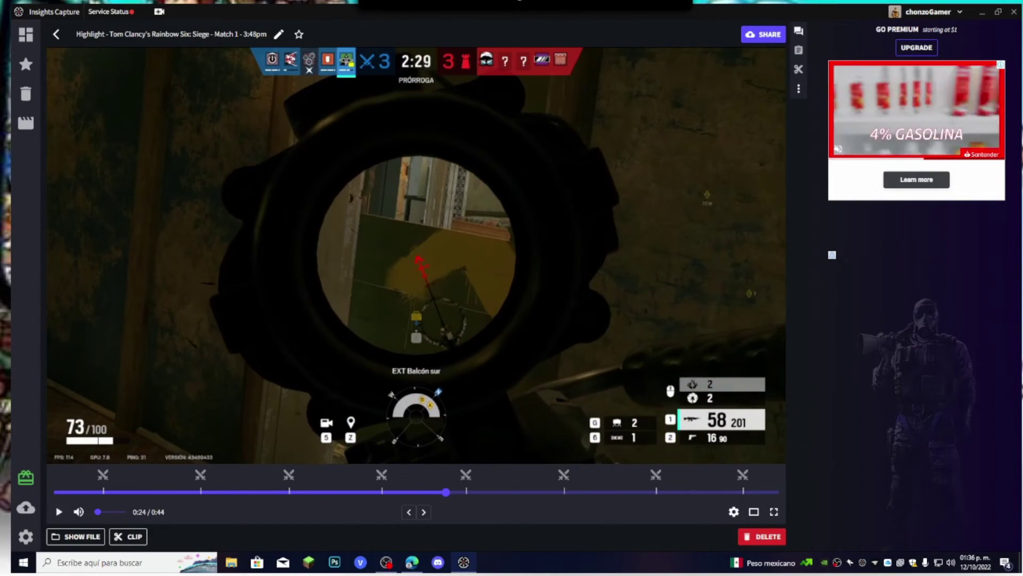